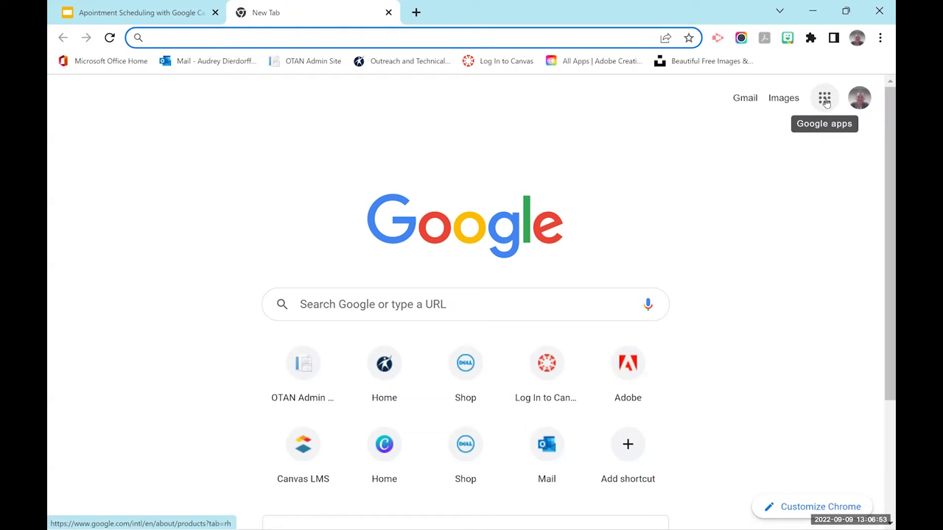
Open Google Calendar from the Google apps grid and collapse its side panel.
left_click(826, 102)
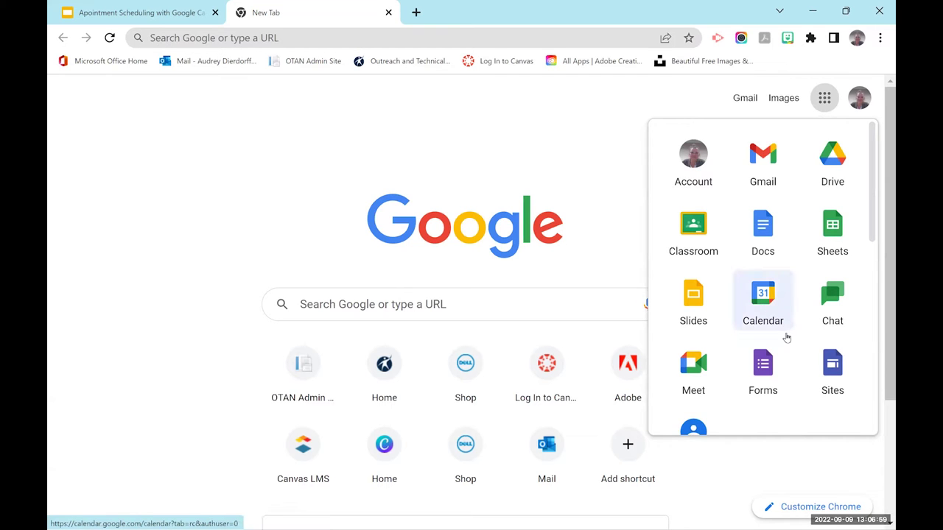
left_click(763, 298)
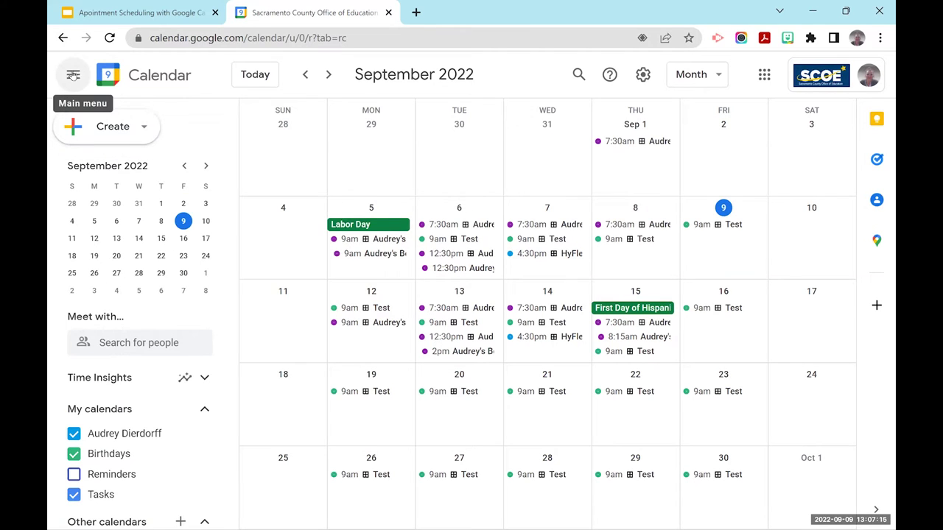
left_click(72, 79)
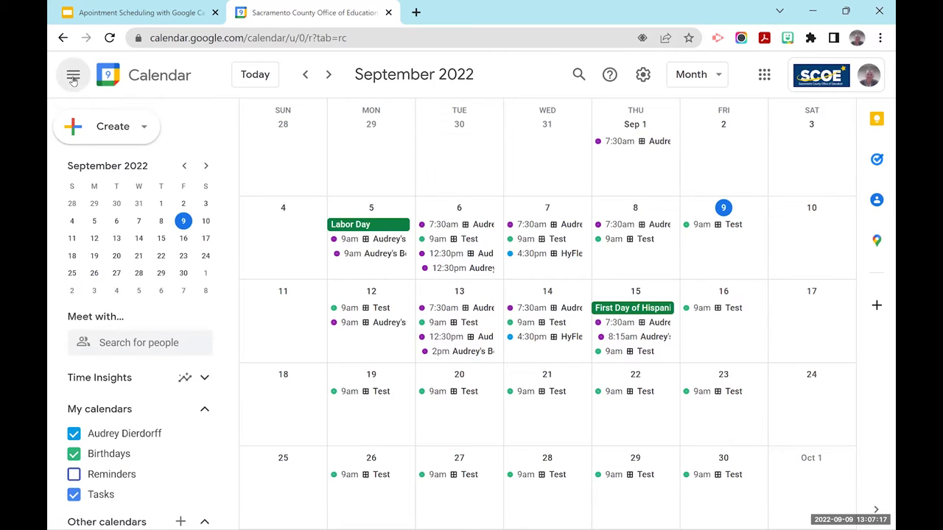
Discard the accidental Focus time draft and reopen the Create dropdown list.
left_click(73, 78)
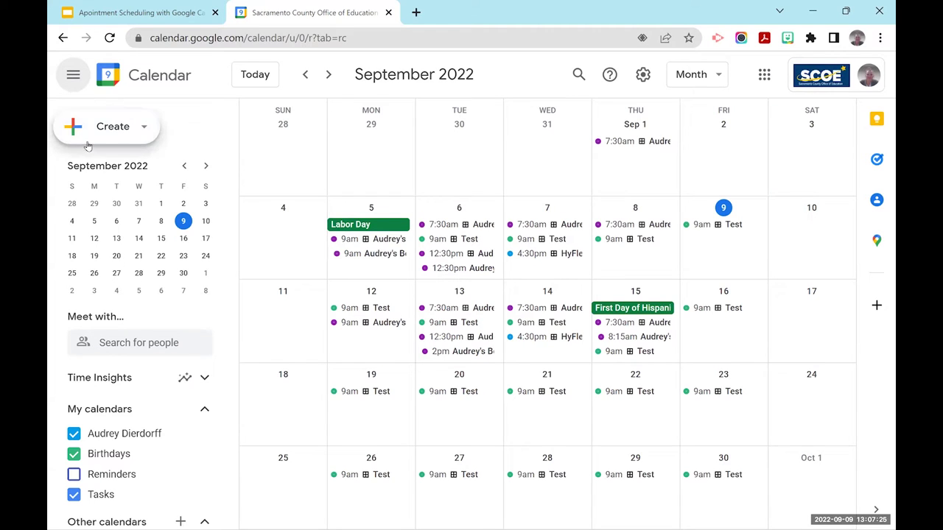
left_click(145, 129)
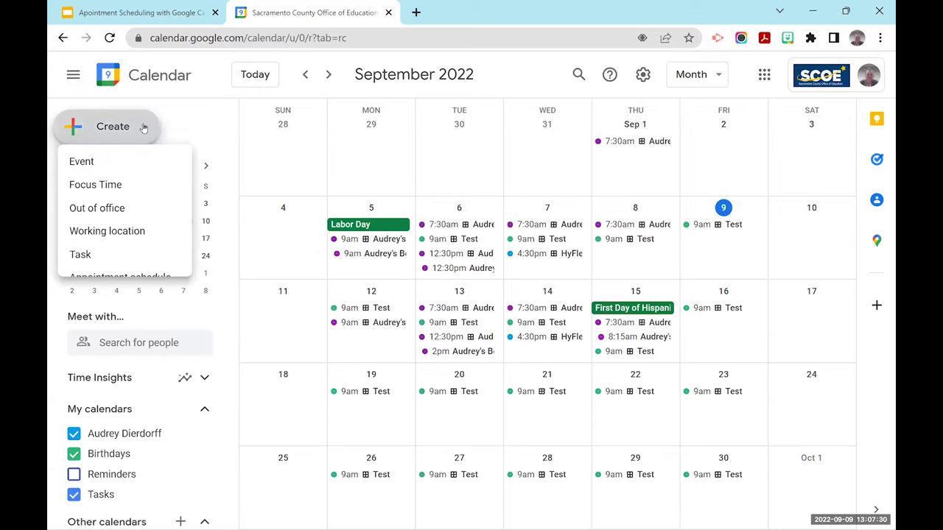
right_click(130, 188)
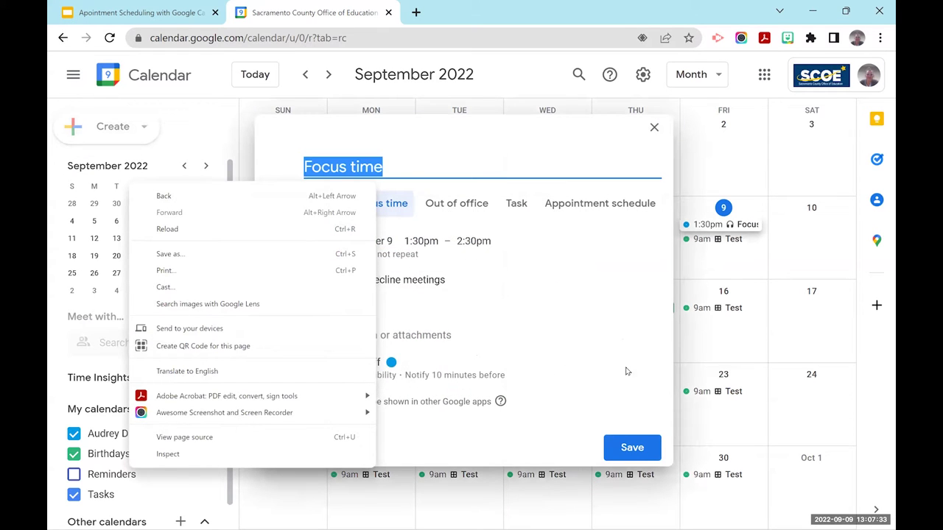
left_click(653, 131)
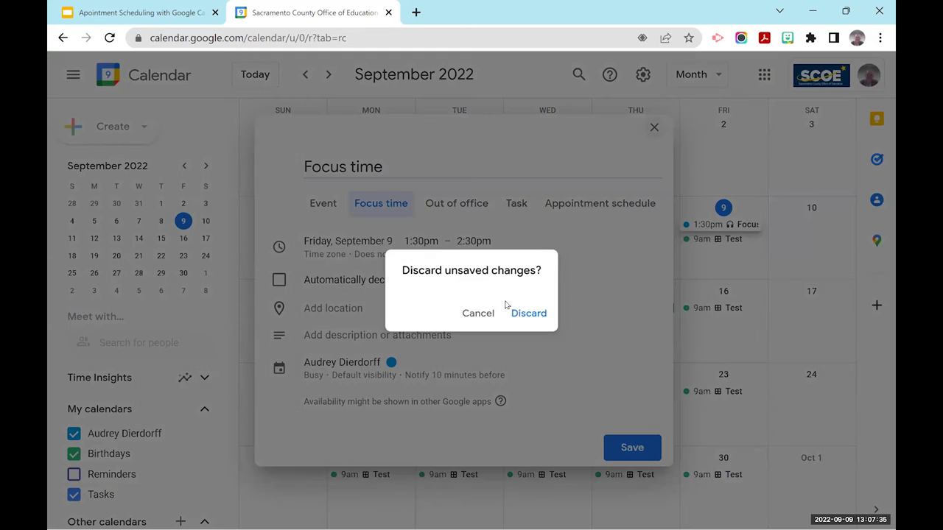
left_click(526, 312)
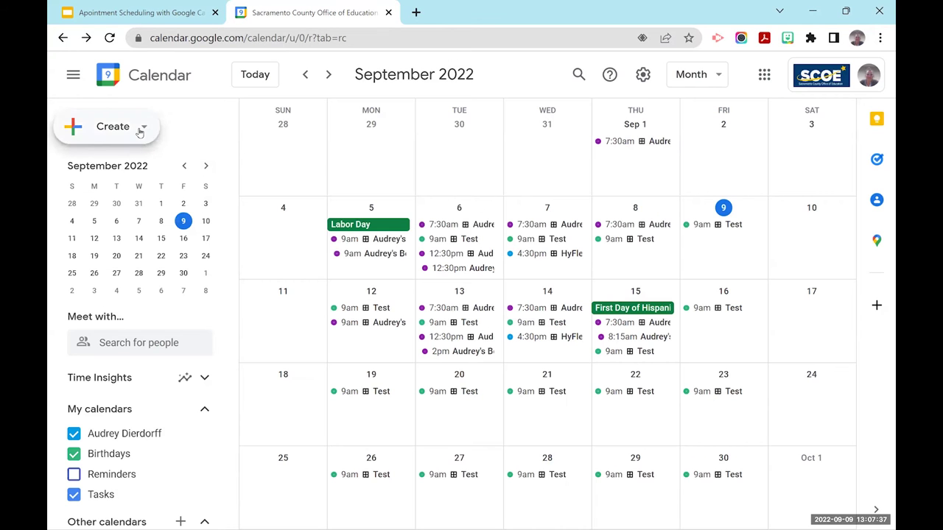
left_click(147, 126)
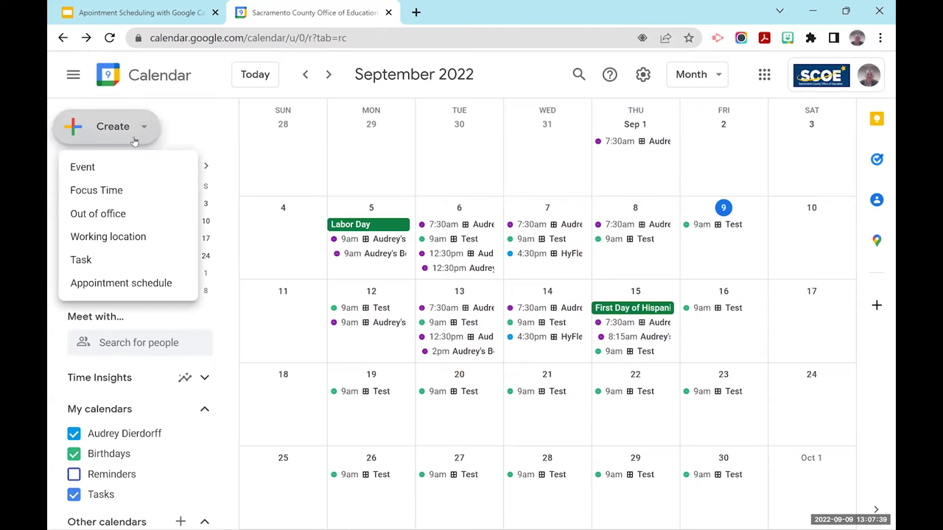
Create an appointment schedule, advance to next week, and title it 'Test Test'.
left_click(120, 284)
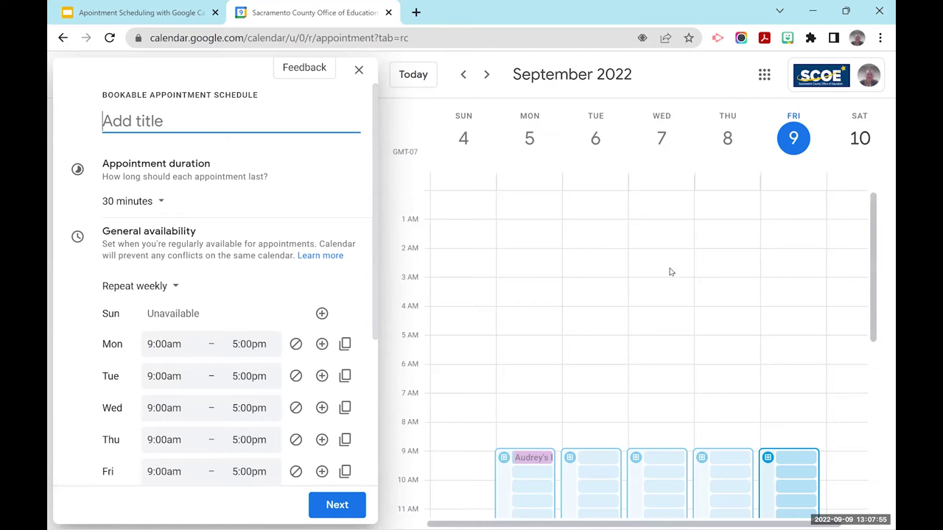
scroll(672, 283, "down", 3)
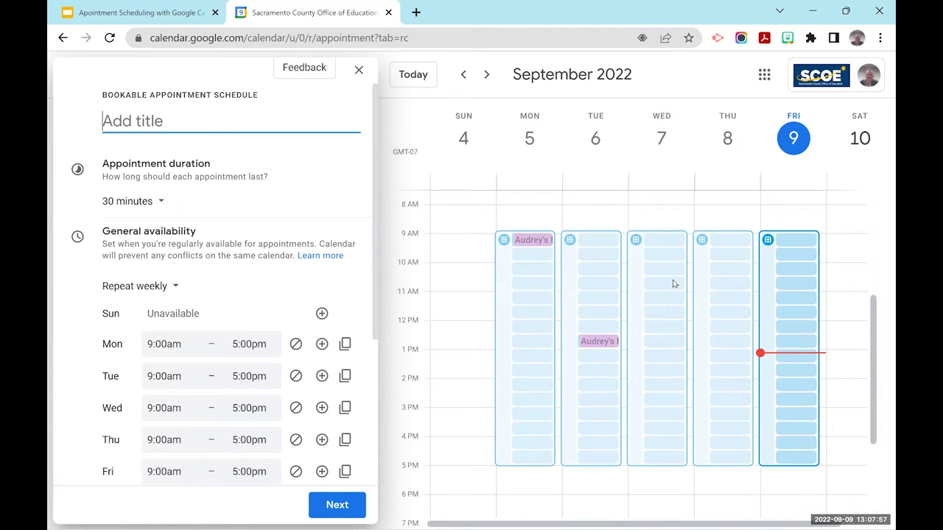
scroll(672, 283, "up", 1)
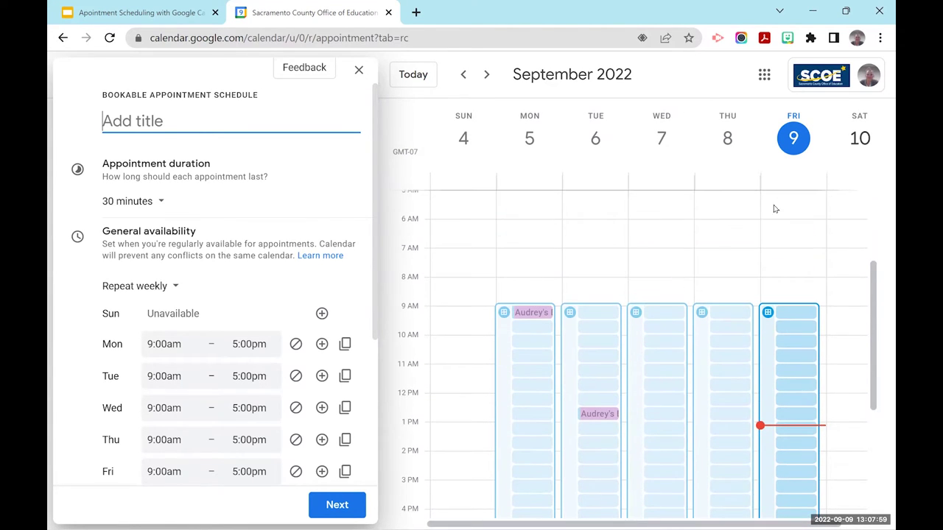
left_click(486, 74)
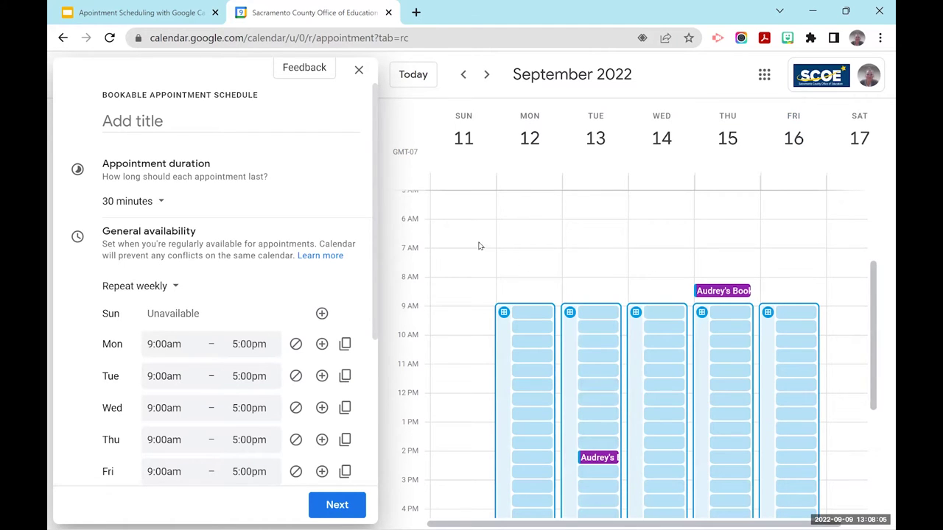
left_click(164, 118)
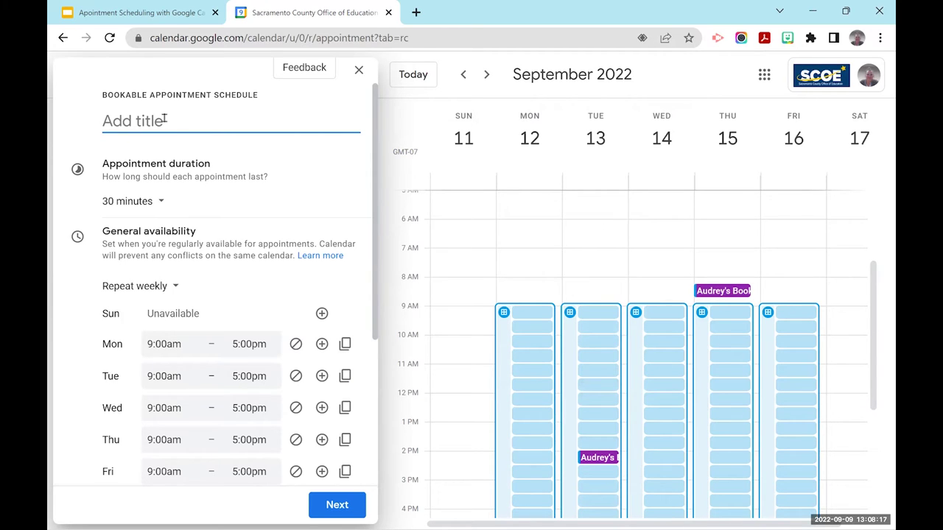
type("Test Test")
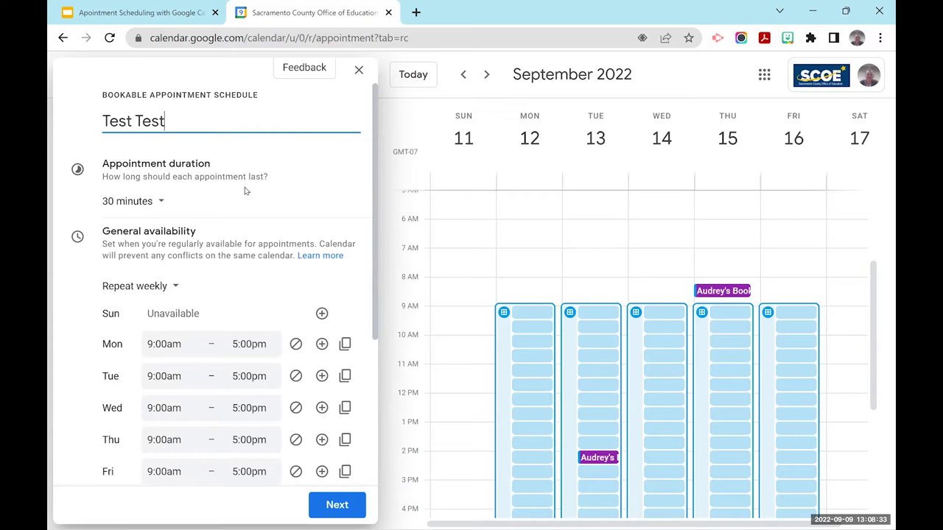
Set a custom appointment duration of 20 minutes.
left_click(163, 205)
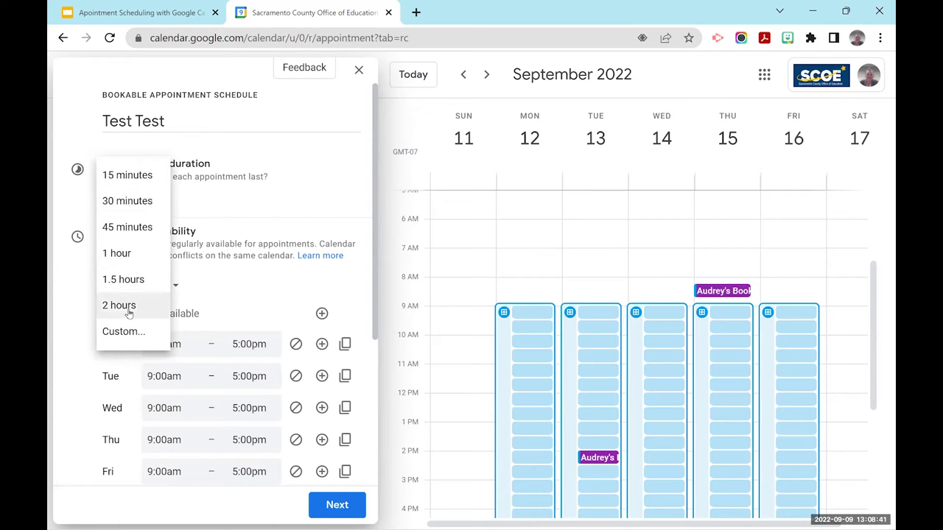
left_click(124, 332)
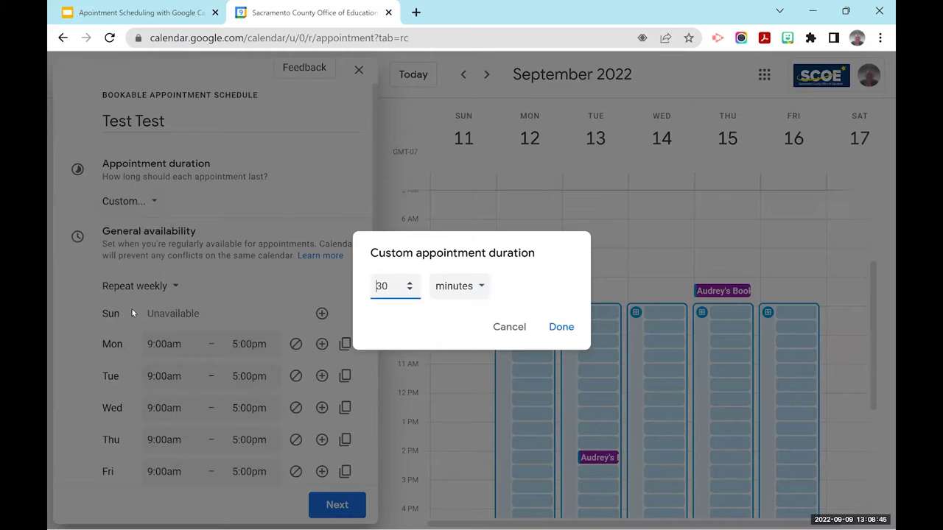
double_click(381, 287)
type("20")
left_click(476, 287)
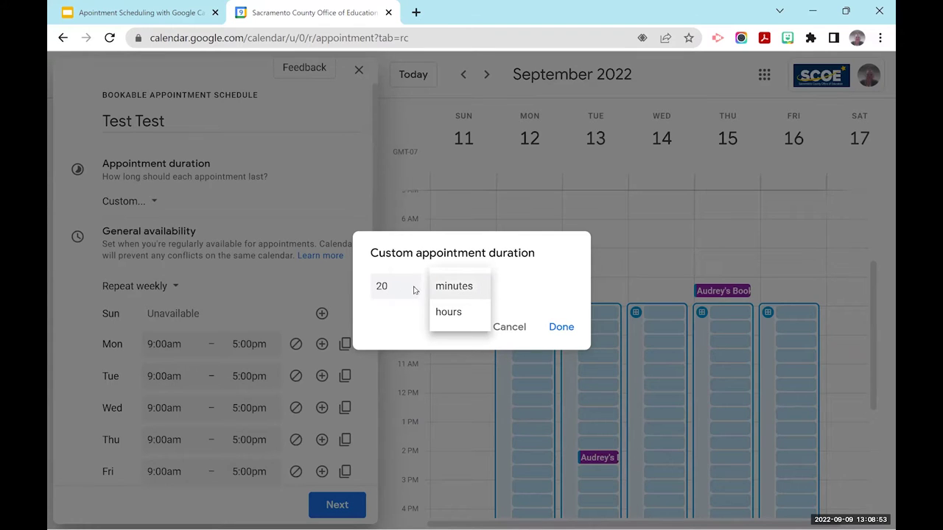
left_click(535, 287)
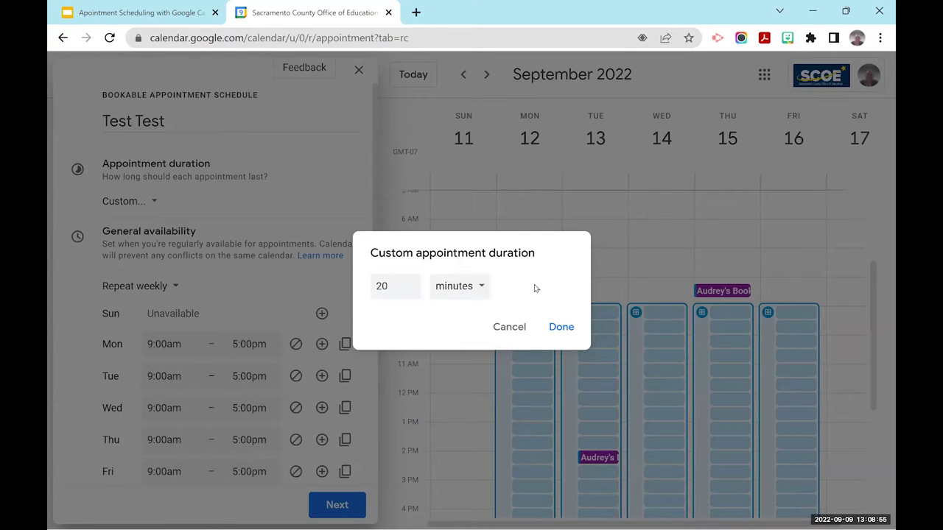
left_click(562, 329)
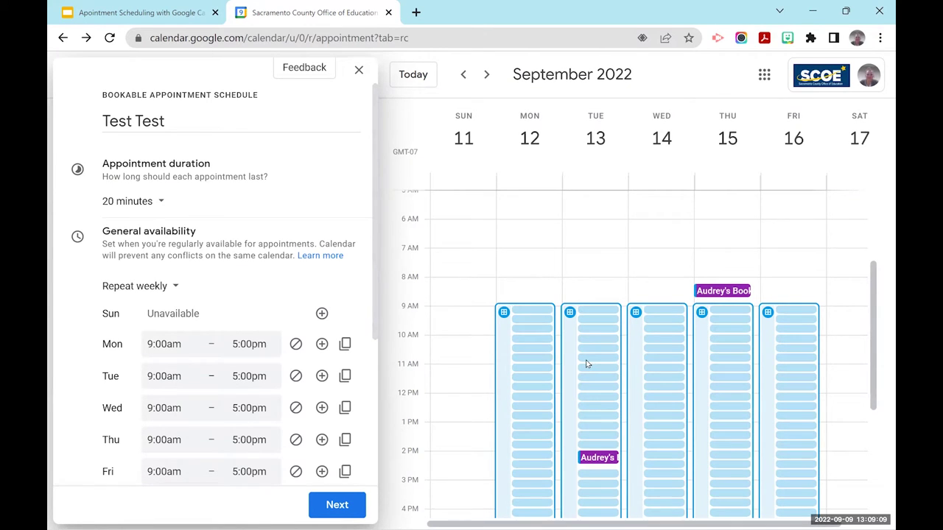
scroll(587, 364, "down", 1)
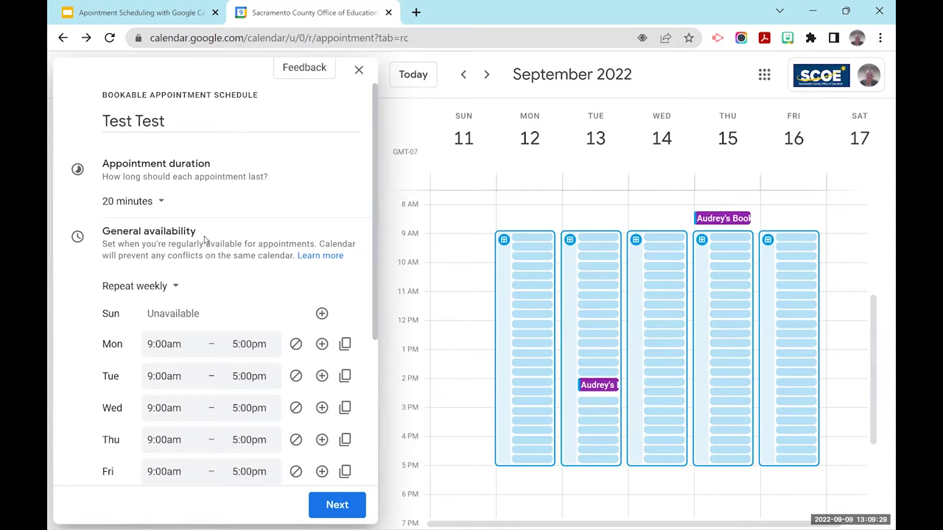
scroll(205, 237, "down", 2)
scroll(208, 232, "up", 1)
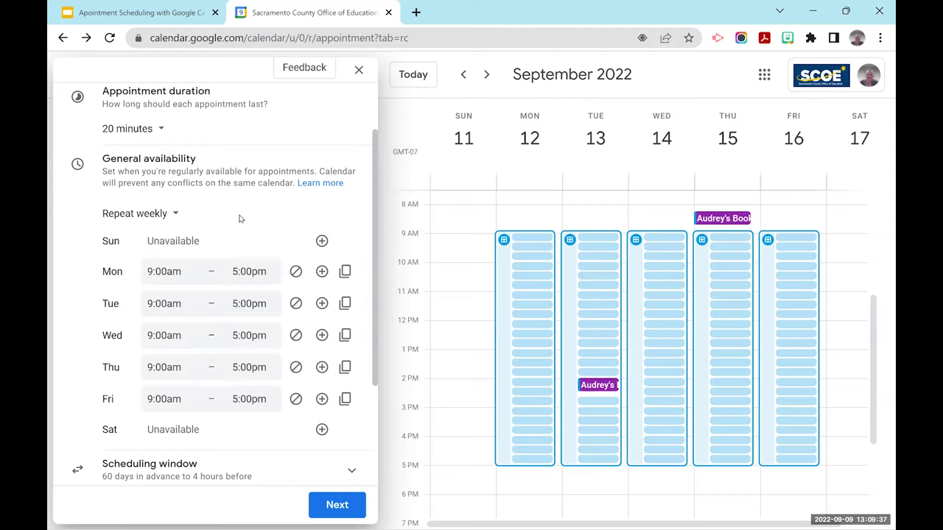
left_click(175, 215)
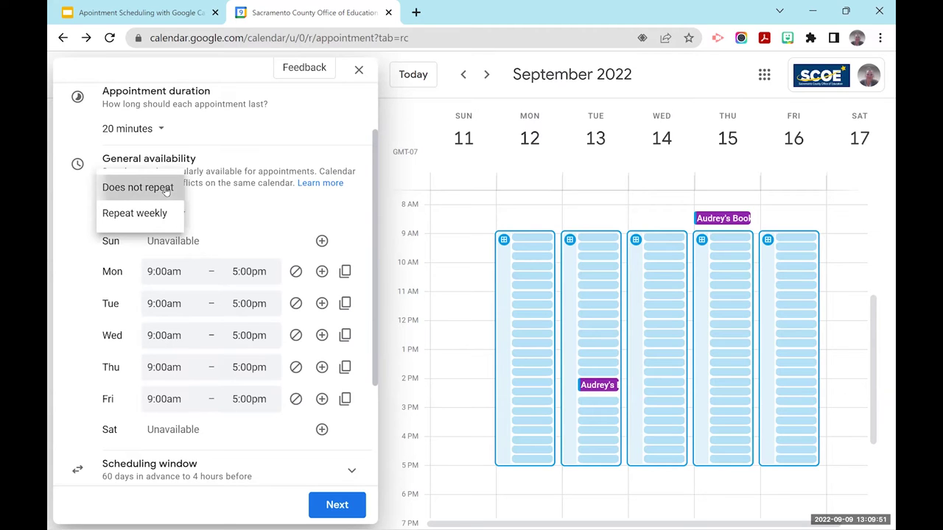
left_click(167, 188)
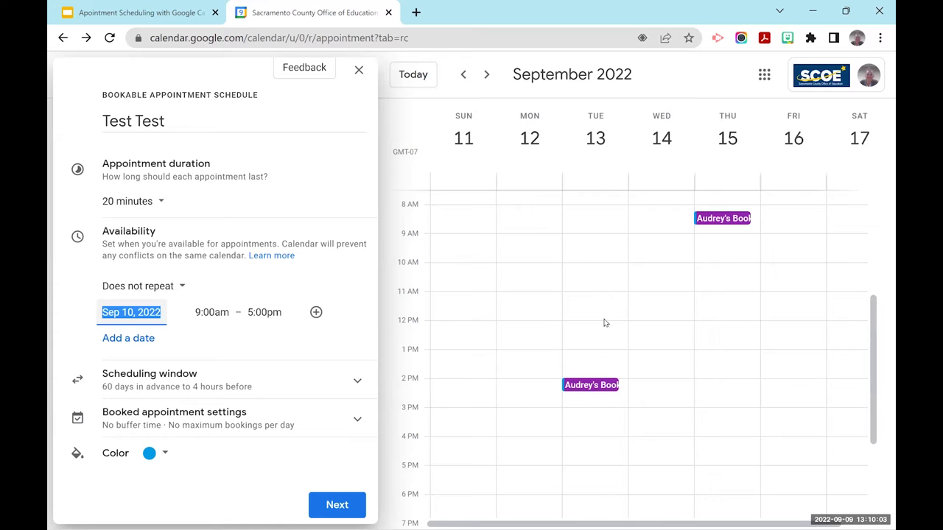
left_click(177, 287)
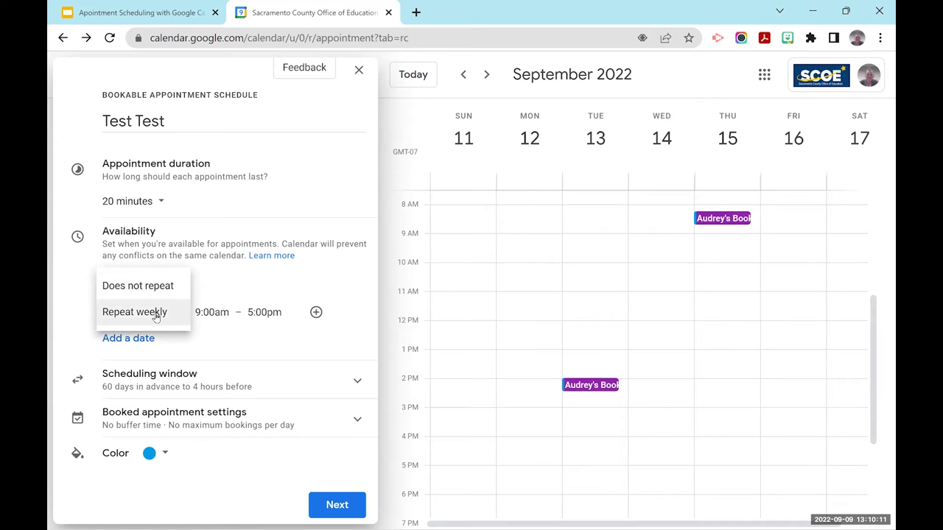
left_click(156, 314)
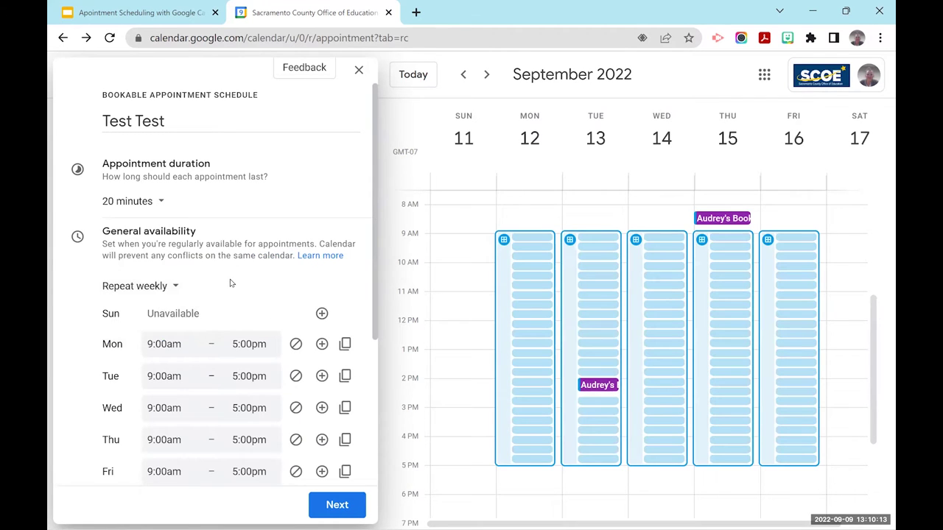
scroll(240, 273, "down", 2)
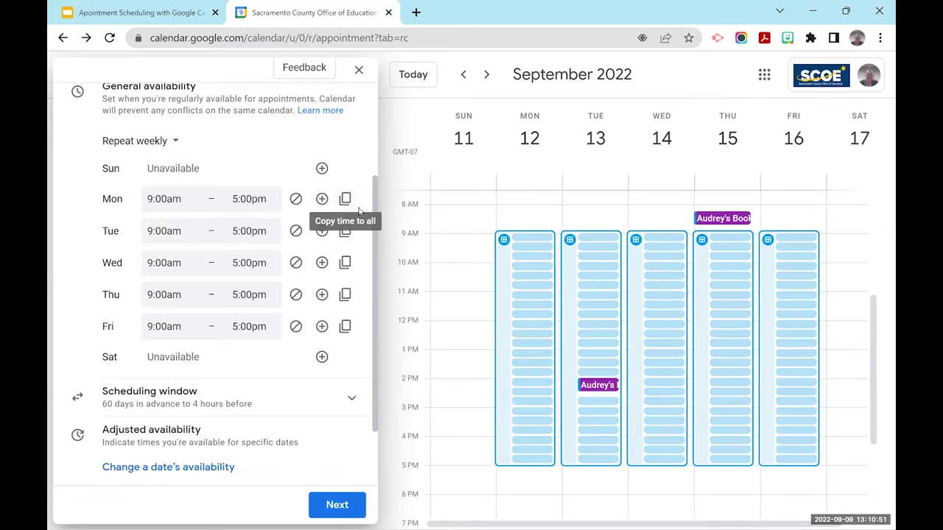
left_click(347, 202)
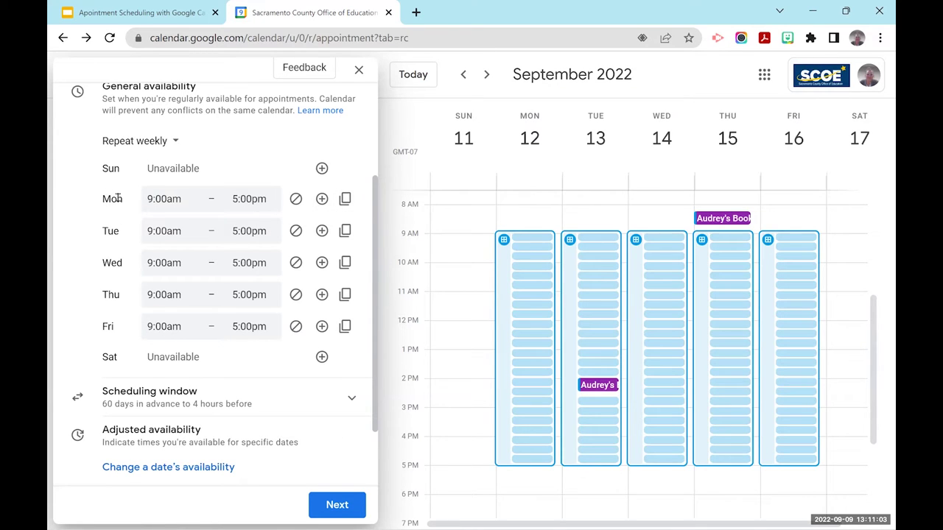
Set Monday's hours to 10:00am–11:00am and copy them to all weekdays.
left_click(158, 196)
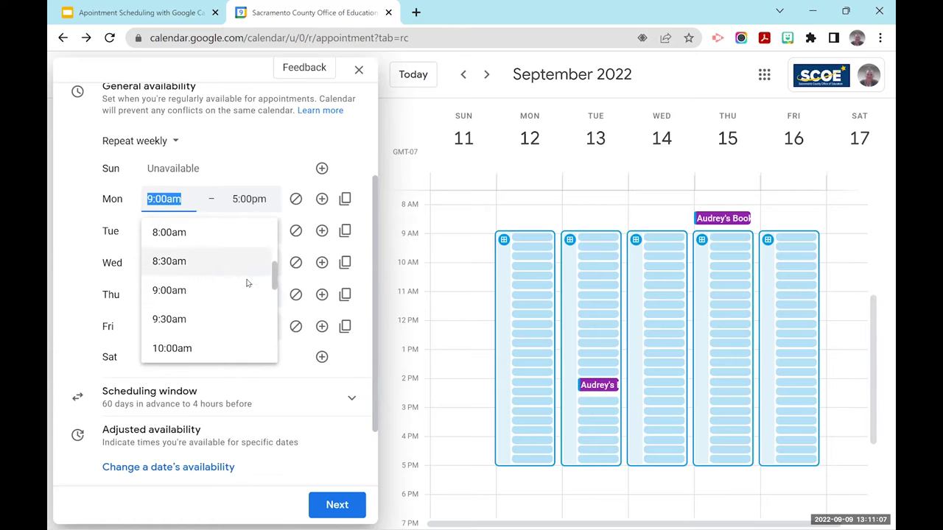
left_click_drag(276, 274, 273, 279)
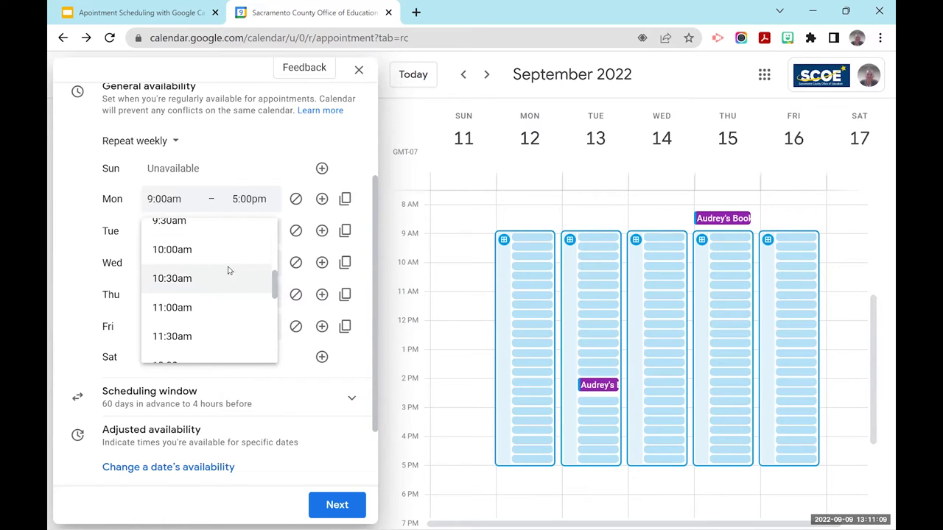
left_click(203, 251)
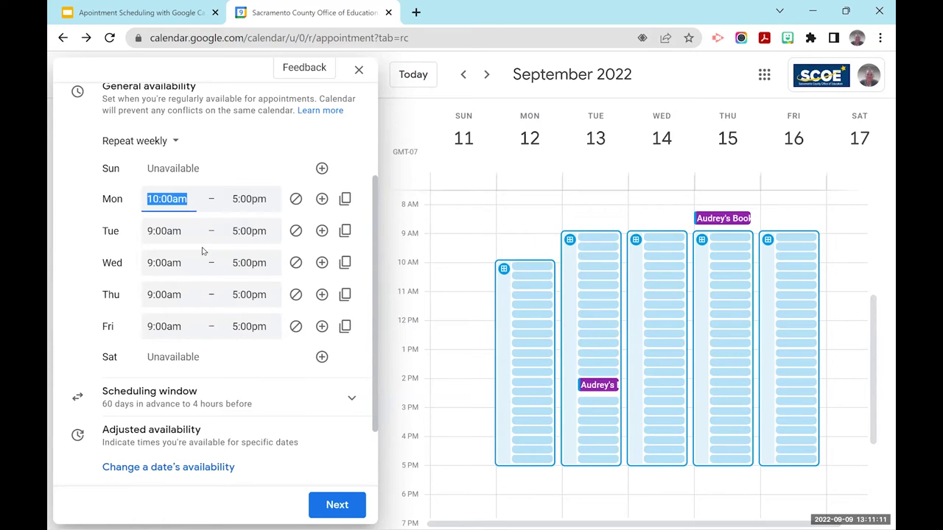
left_click(248, 196)
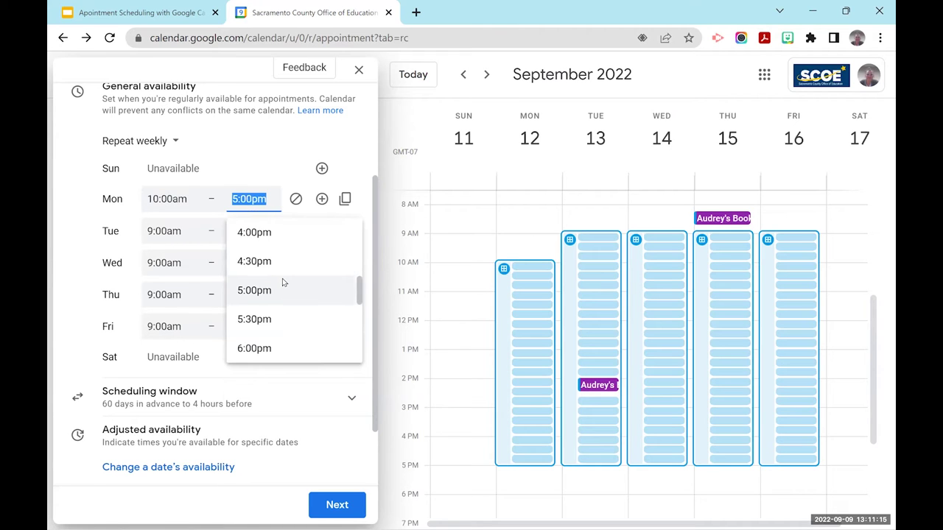
scroll(282, 280, "up", 3)
scroll(282, 282, "up", 5)
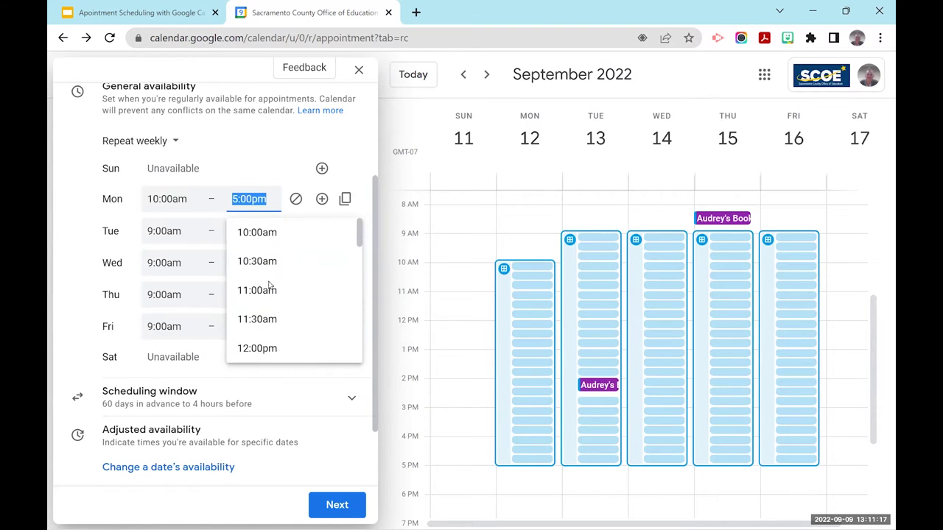
left_click(257, 291)
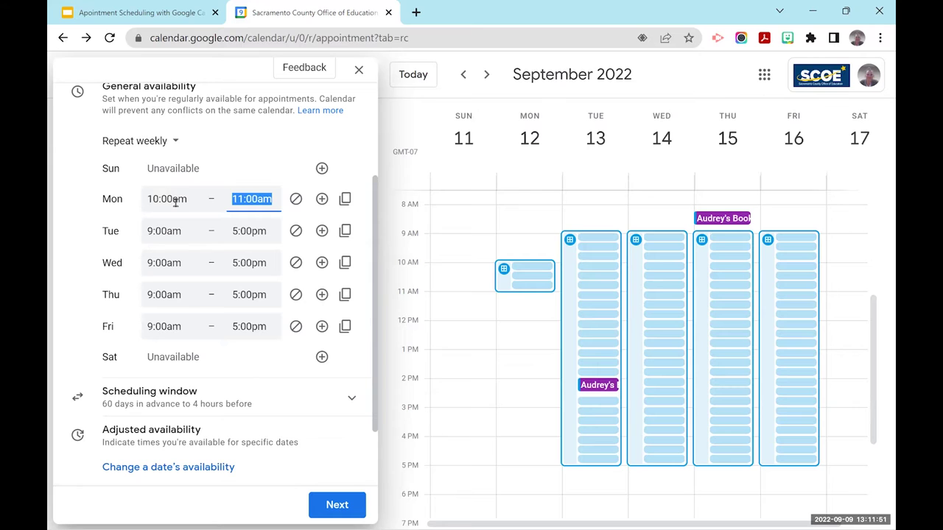
left_click(346, 199)
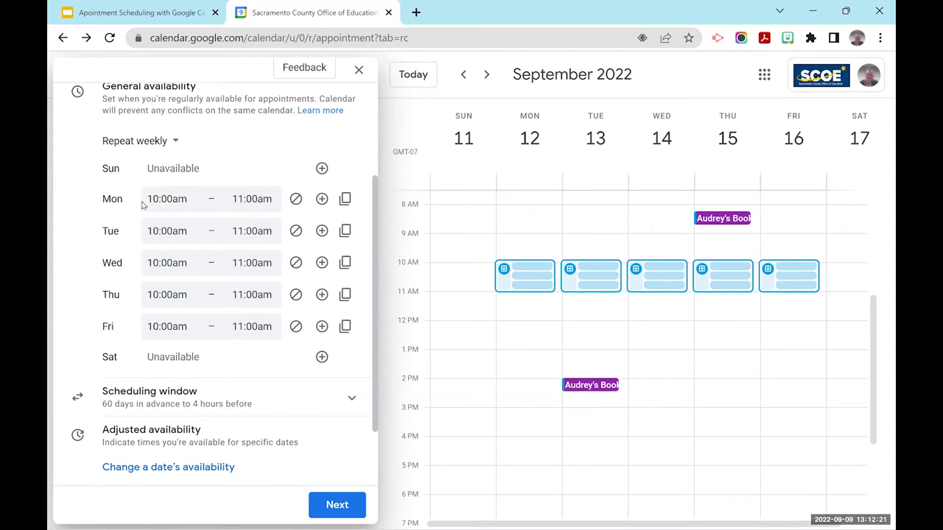
Add a 1:00pm–2:00pm period to Monday and copy both periods to all weekdays.
left_click(321, 201)
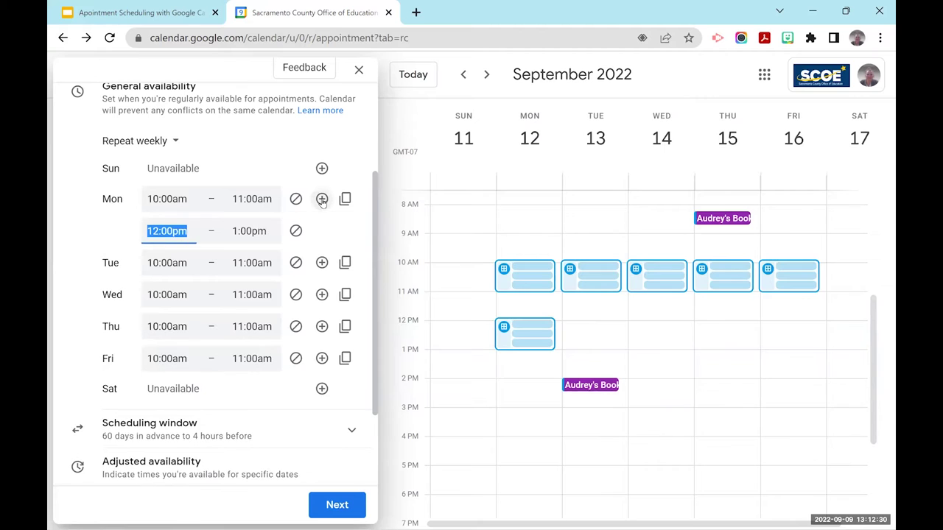
left_click(158, 231)
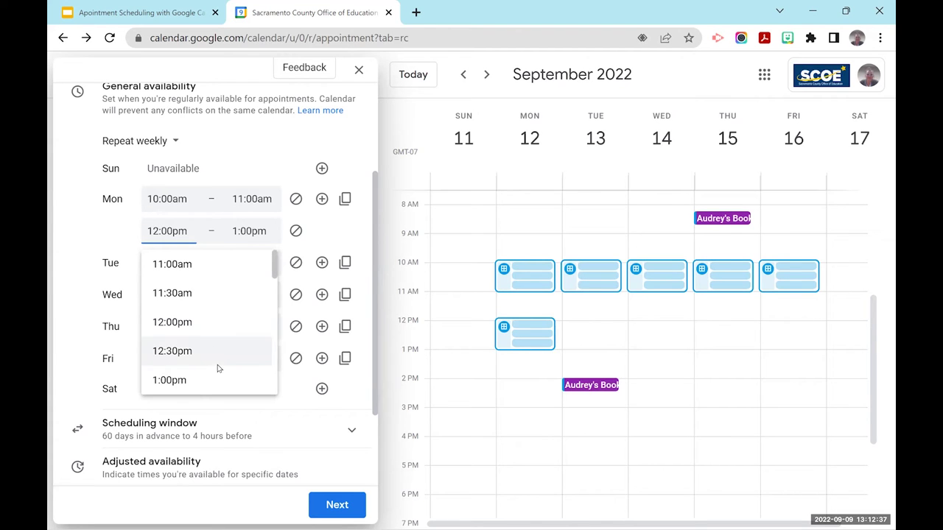
left_click(171, 380)
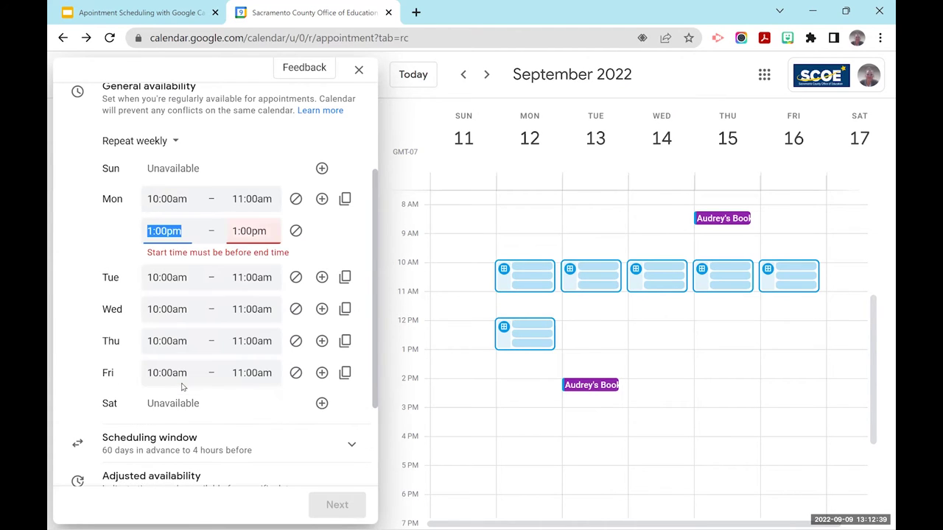
left_click(247, 230)
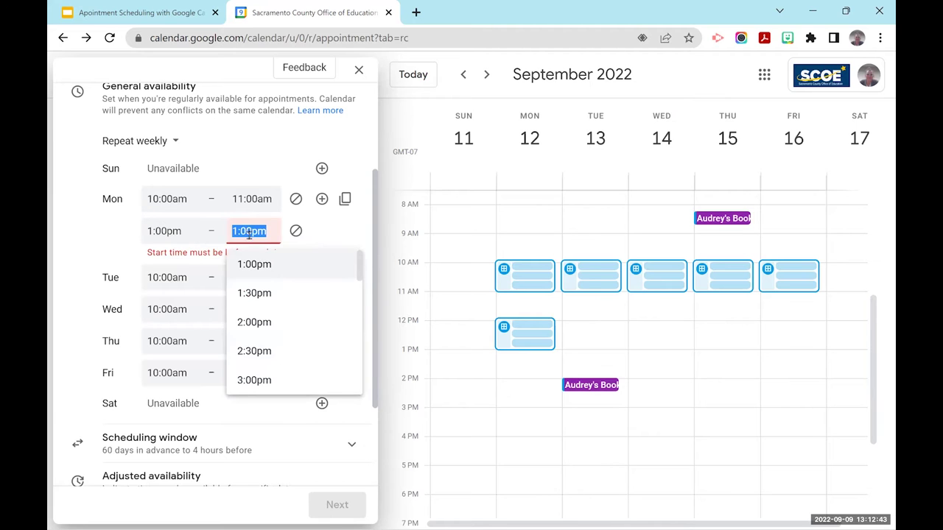
left_click(254, 321)
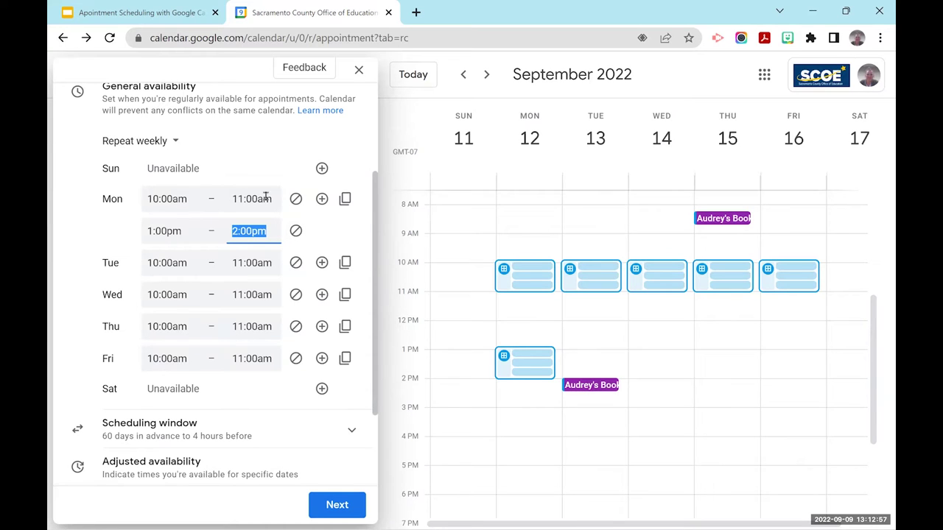
left_click(346, 200)
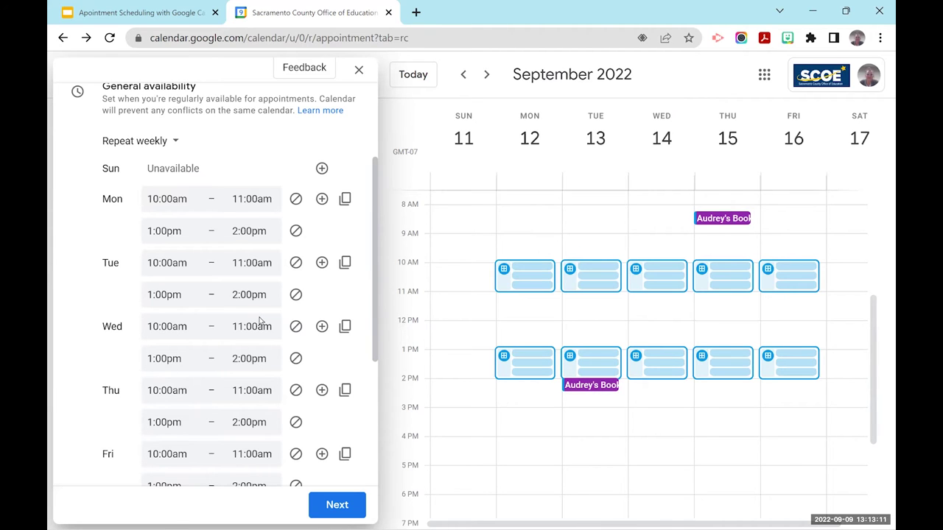
Remove Friday's 10:00am–11:00am period and mark Friday unavailable all day.
scroll(259, 320, "up", 2)
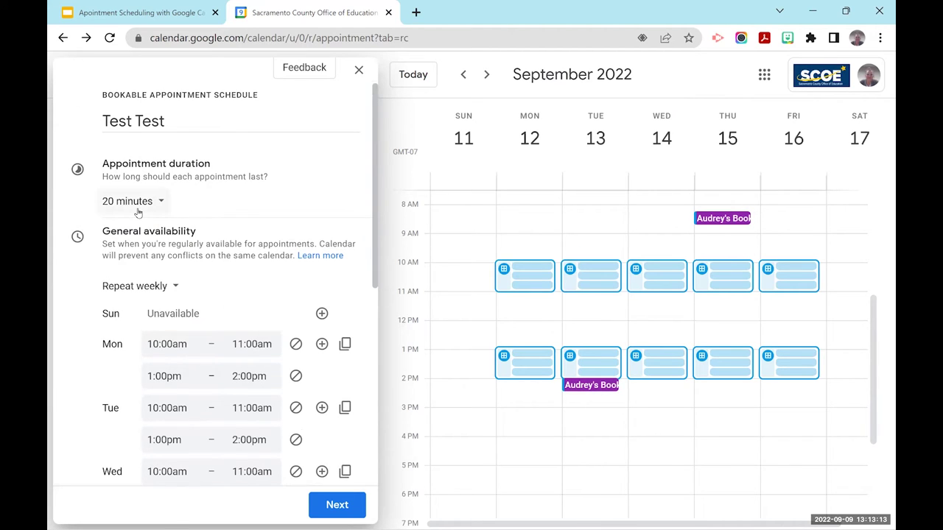
scroll(294, 341, "down", 3)
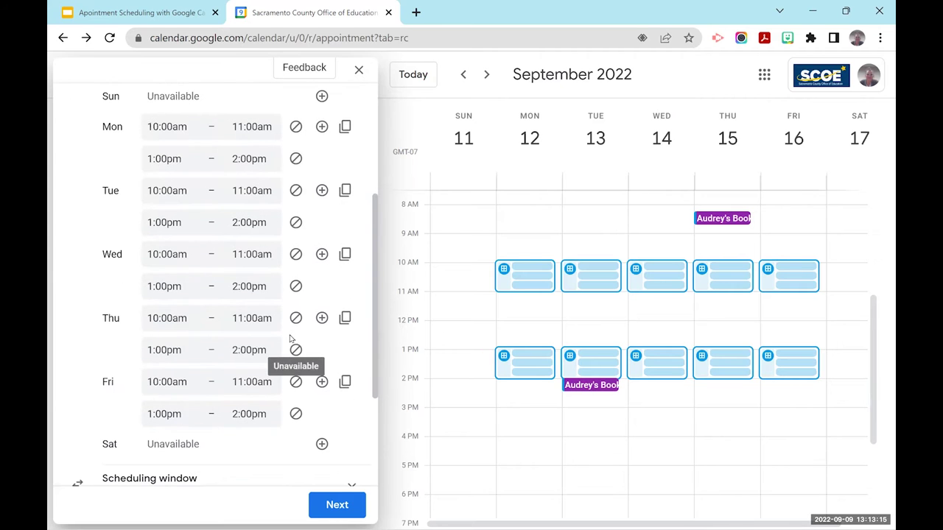
scroll(267, 340, "down", 1)
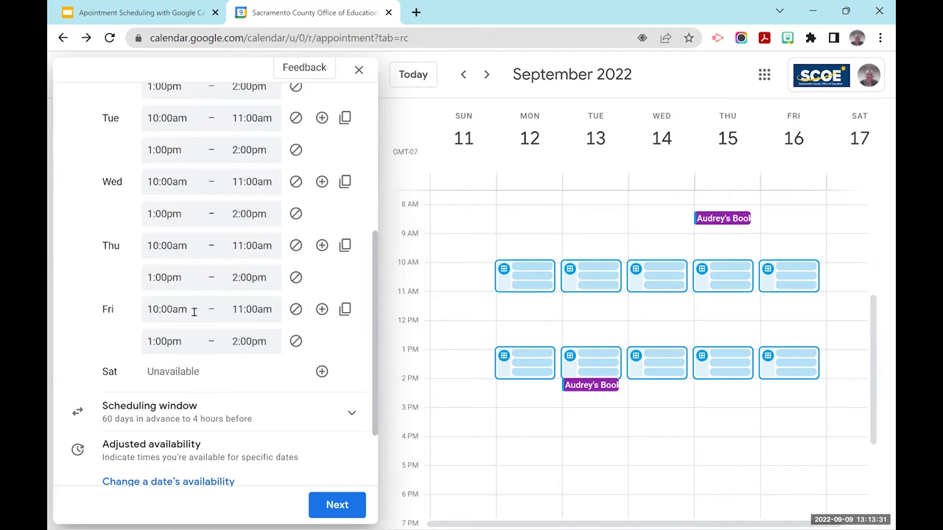
left_click(296, 310)
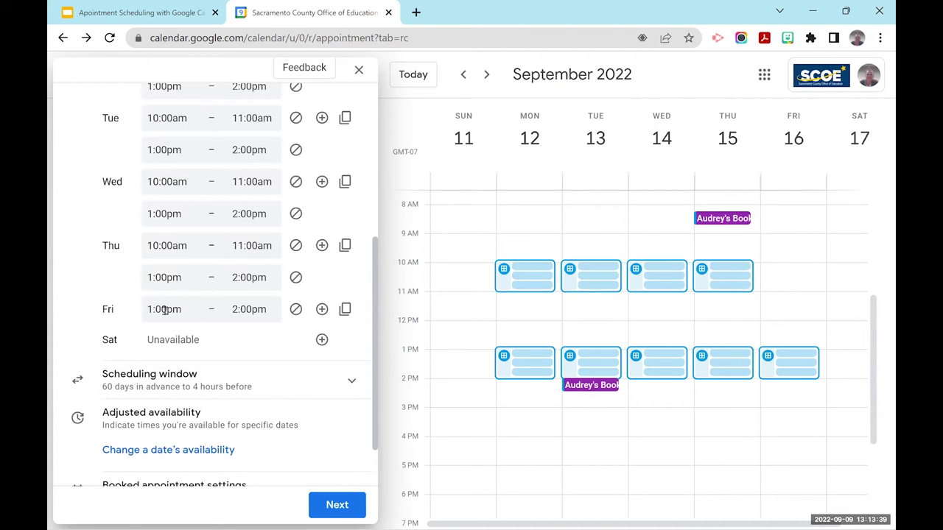
left_click(295, 309)
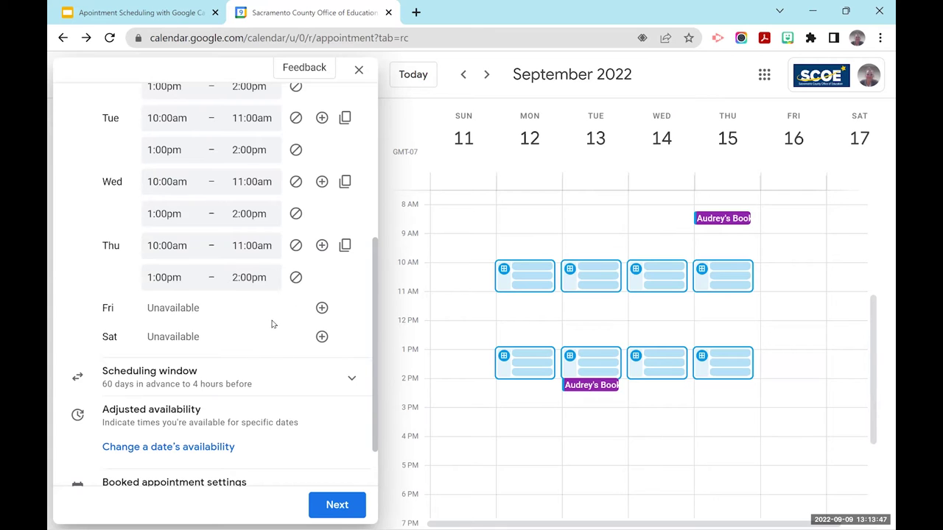
scroll(271, 324, "up", 2)
scroll(270, 316, "down", 1)
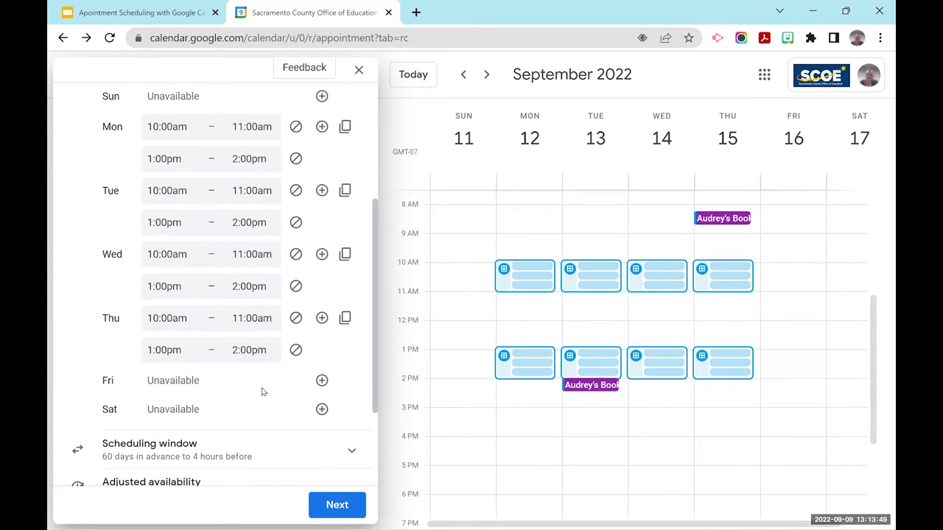
scroll(253, 380, "up", 1)
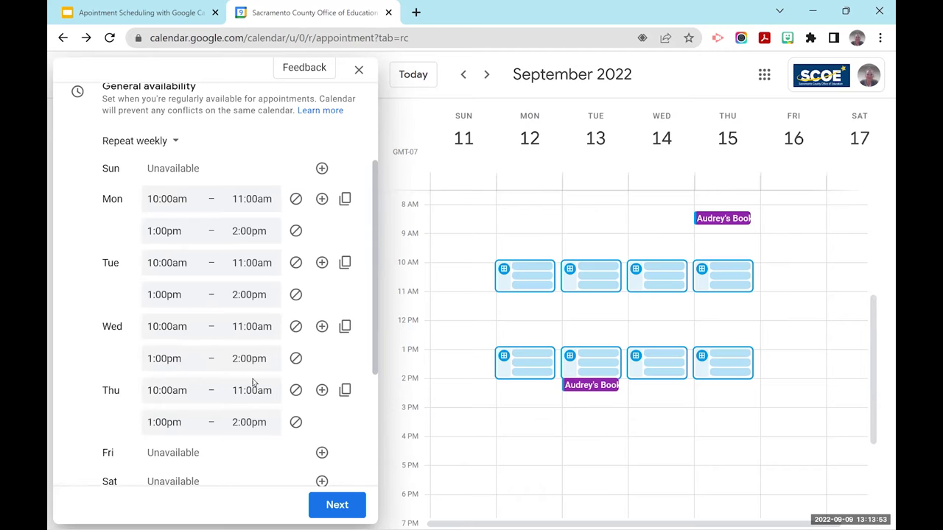
scroll(253, 381, "down", 1)
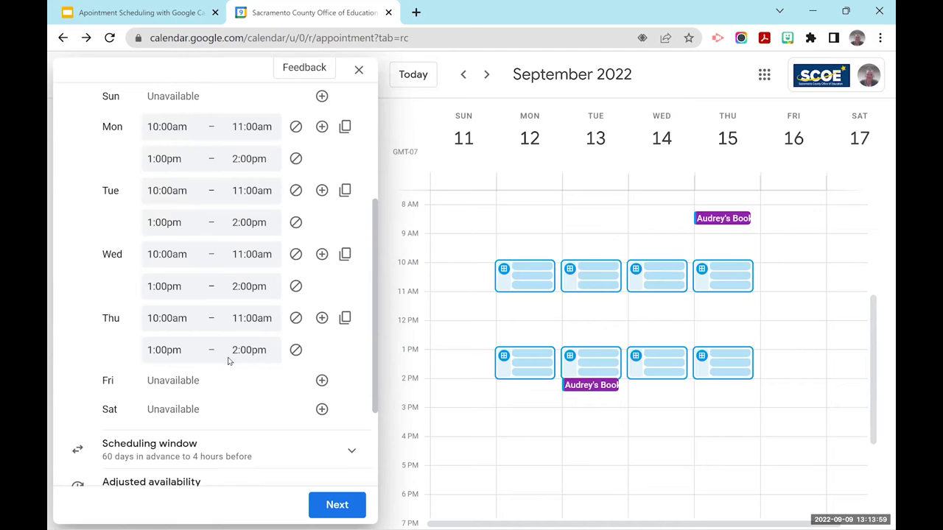
scroll(231, 353, "down", 2)
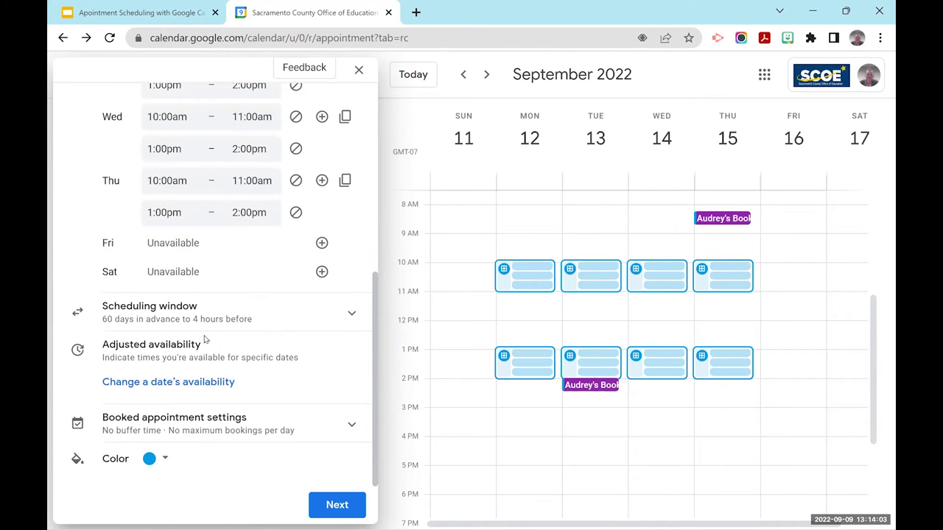
Expand Scheduling window and switch it to Start and end dates.
left_click(273, 316)
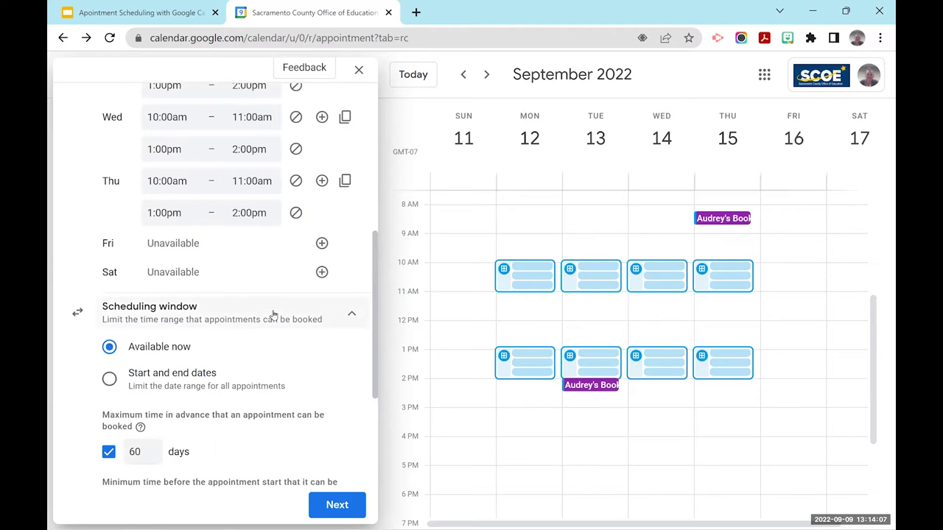
scroll(268, 351, "down", 3)
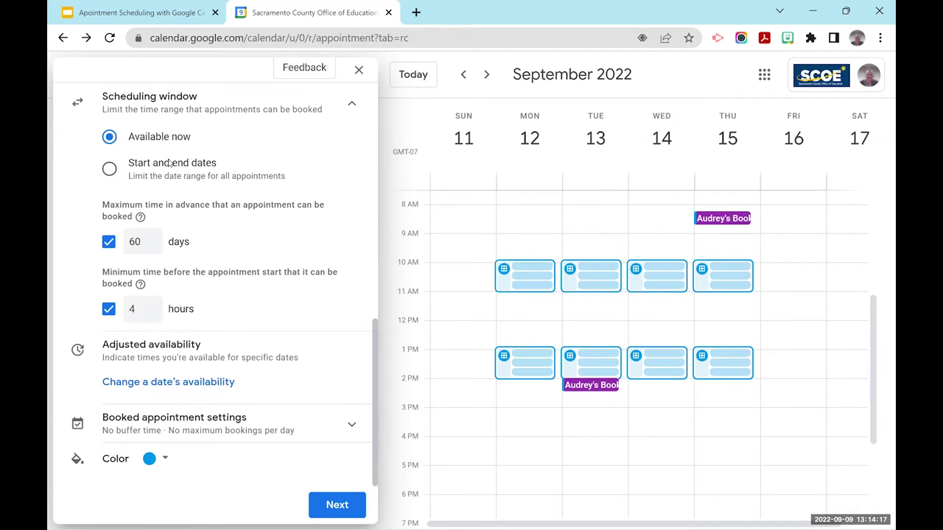
left_click(109, 169)
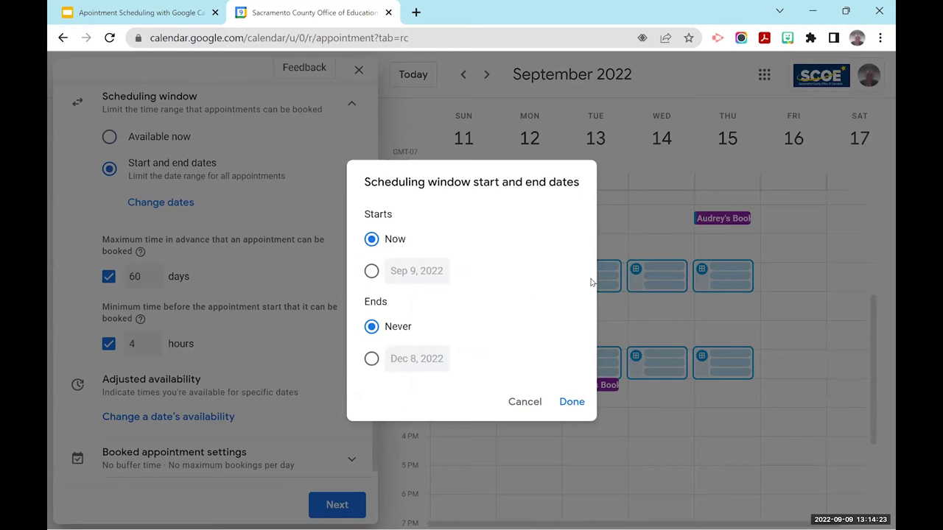
Set the scheduling window to start Sep 12 and end Dec 15.
left_click(372, 271)
left_click(395, 271)
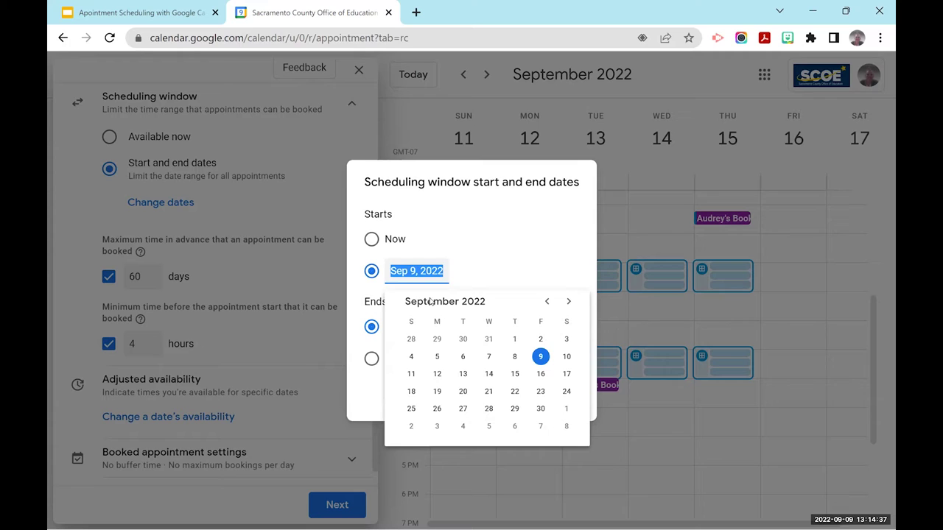
left_click(438, 374)
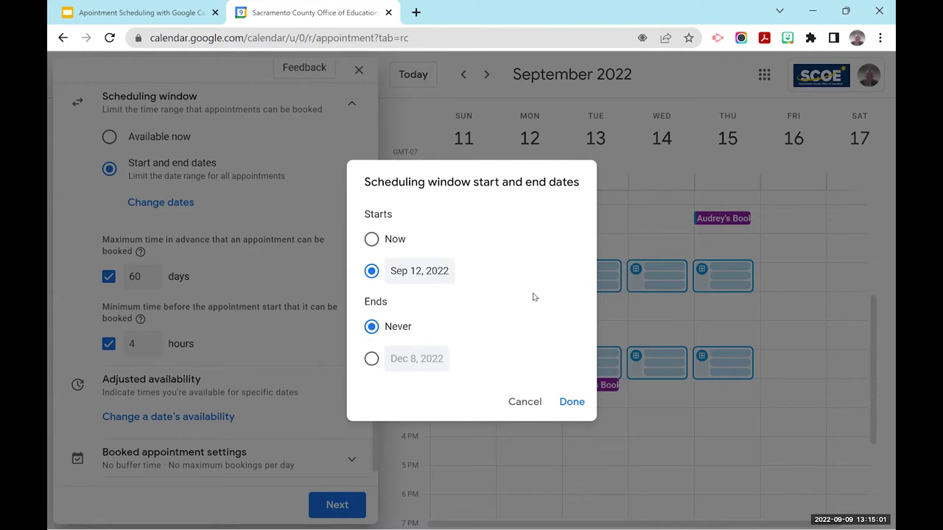
left_click(371, 359)
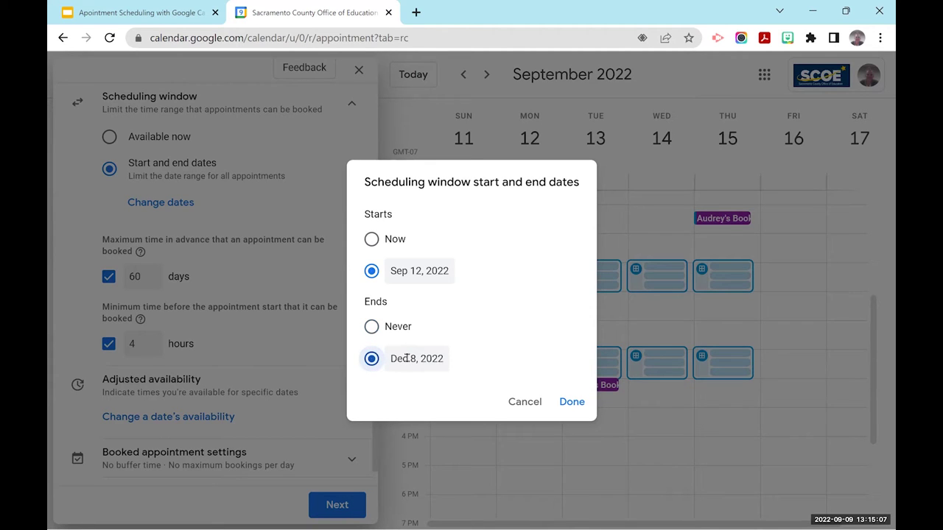
left_click(405, 358)
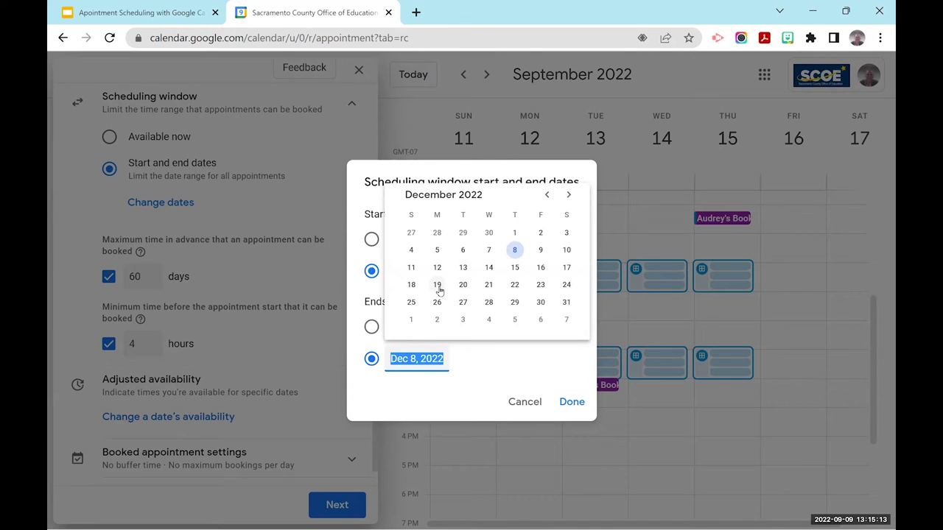
left_click(514, 267)
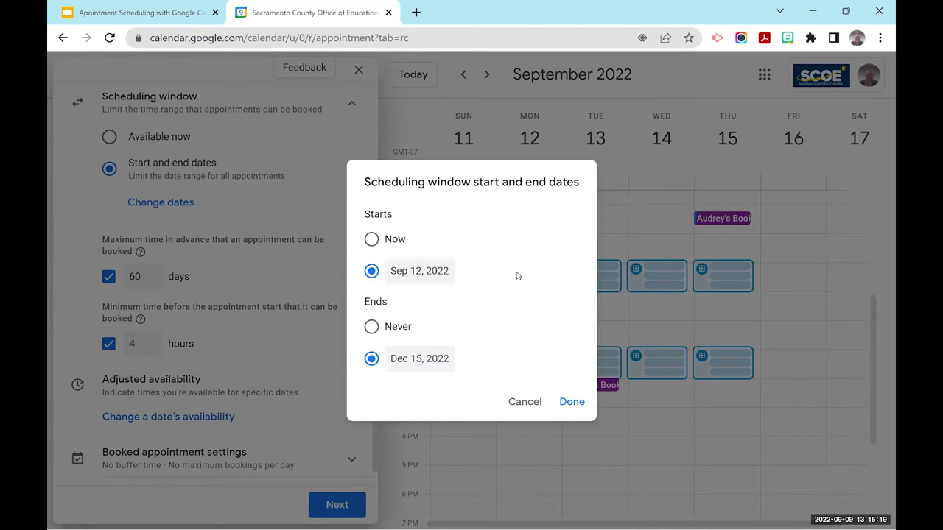
left_click(572, 402)
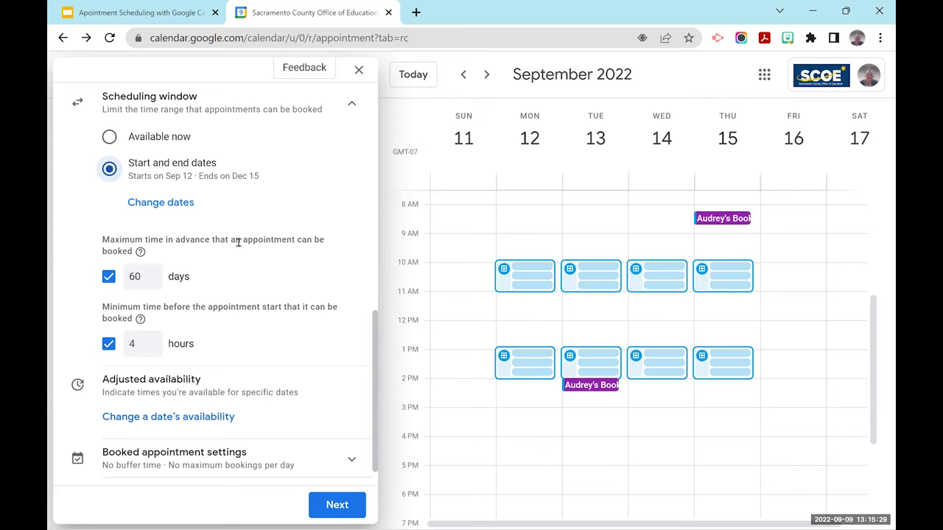
Switch the scheduling window back to Available now, dropping the Sep 12–Dec 15 range.
scroll(237, 242, "up", 1)
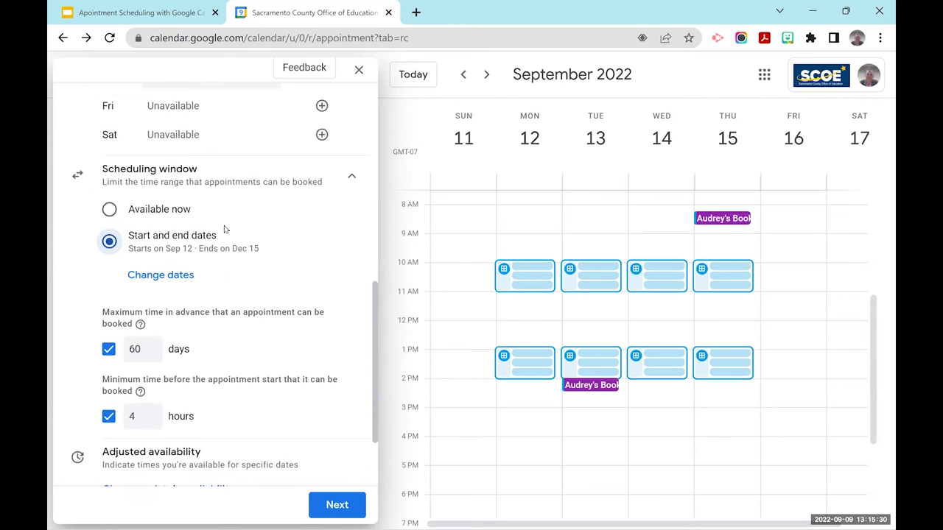
left_click(110, 211)
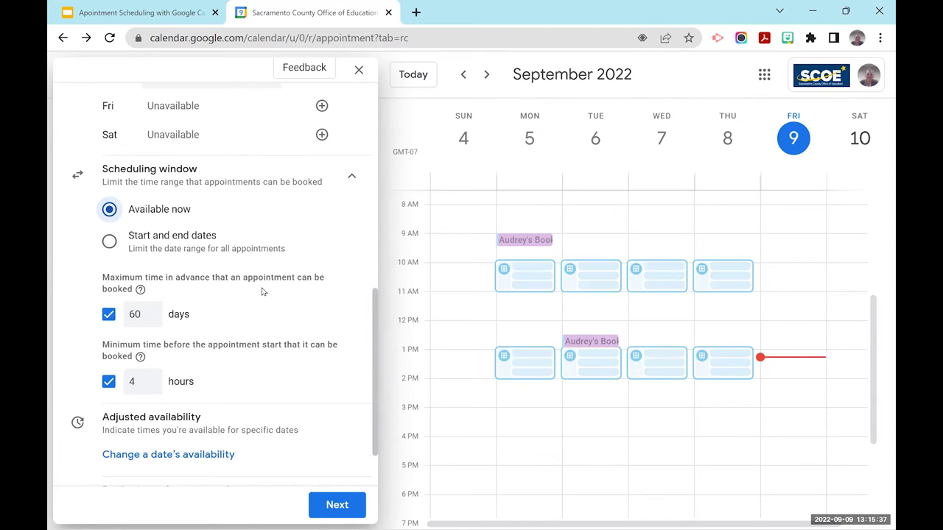
scroll(269, 283, "down", 2)
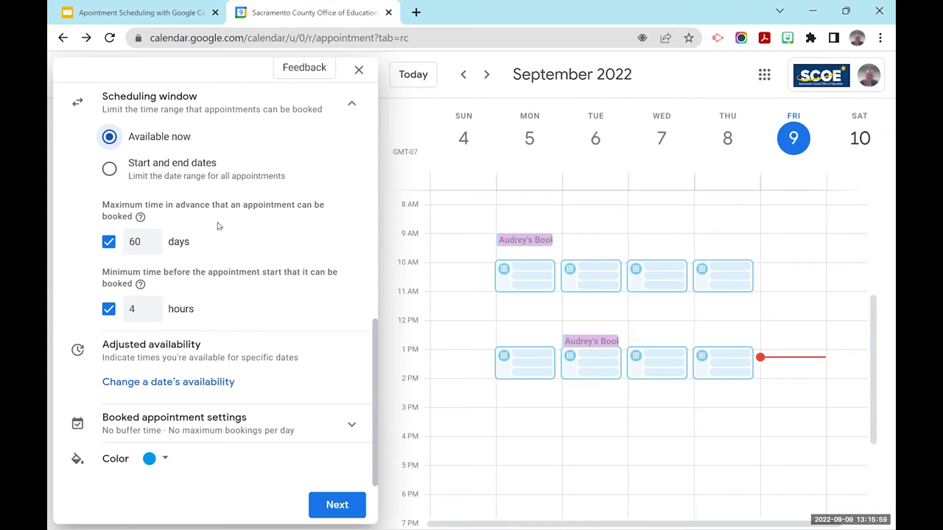
Change the maximum advance booking window from 60 days to 30 days.
double_click(136, 242)
type("30")
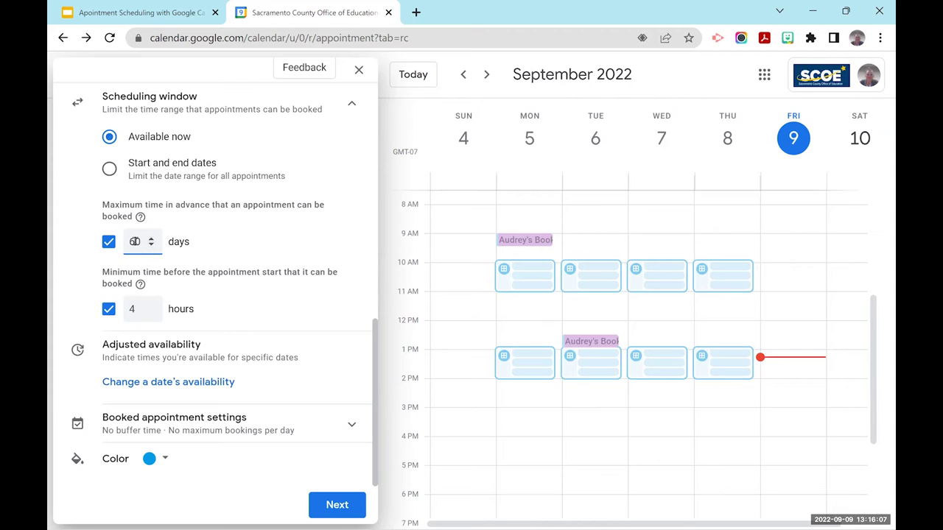
double_click(137, 240)
type("30")
left_click(216, 230)
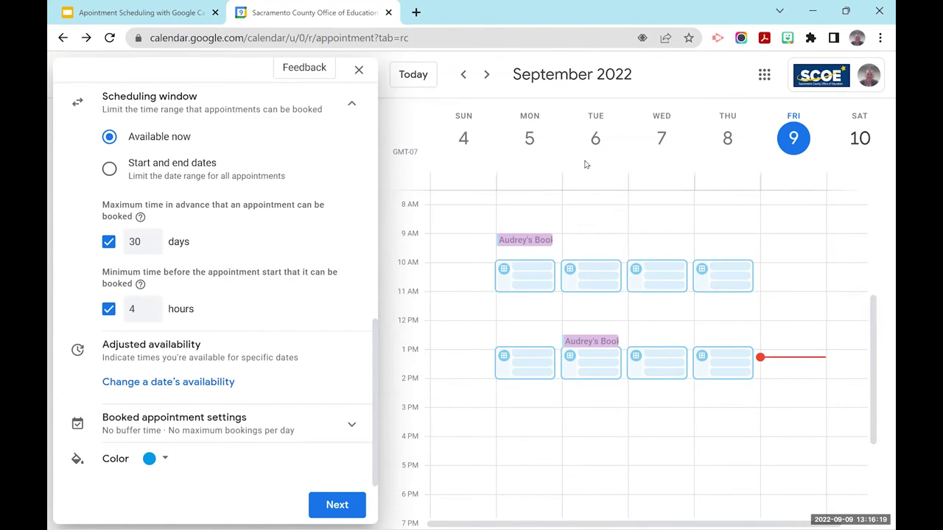
Advance the schedule preview week by week toward Oct 30 – Nov 5, 2022.
left_click(486, 76)
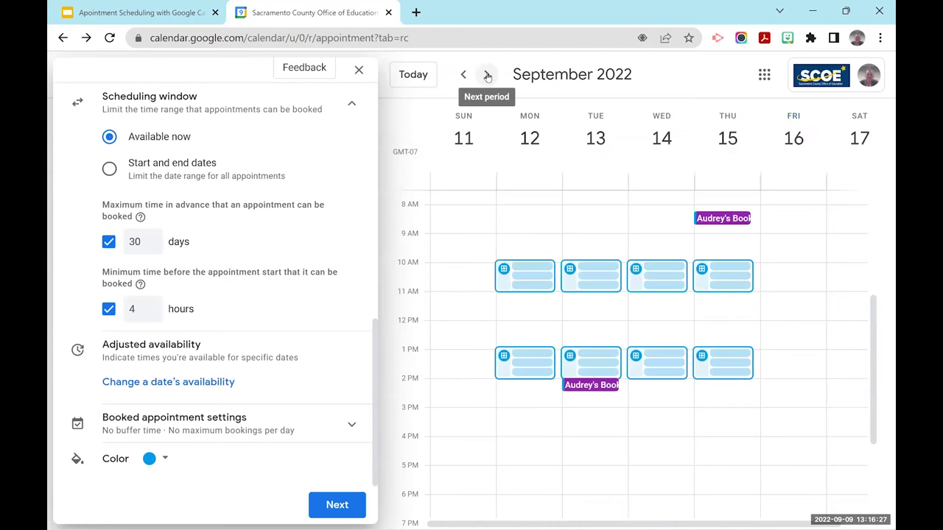
left_click(486, 76)
left_click(487, 76)
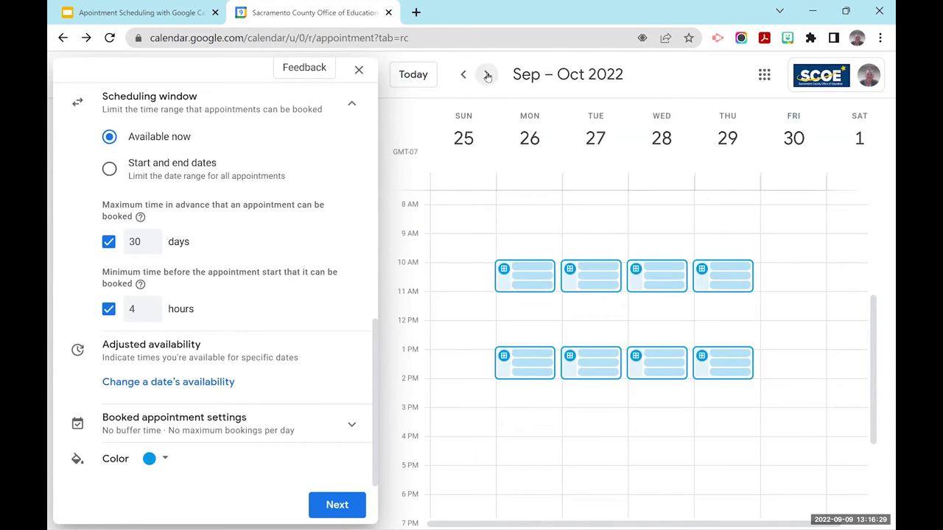
left_click(486, 76)
left_click(487, 76)
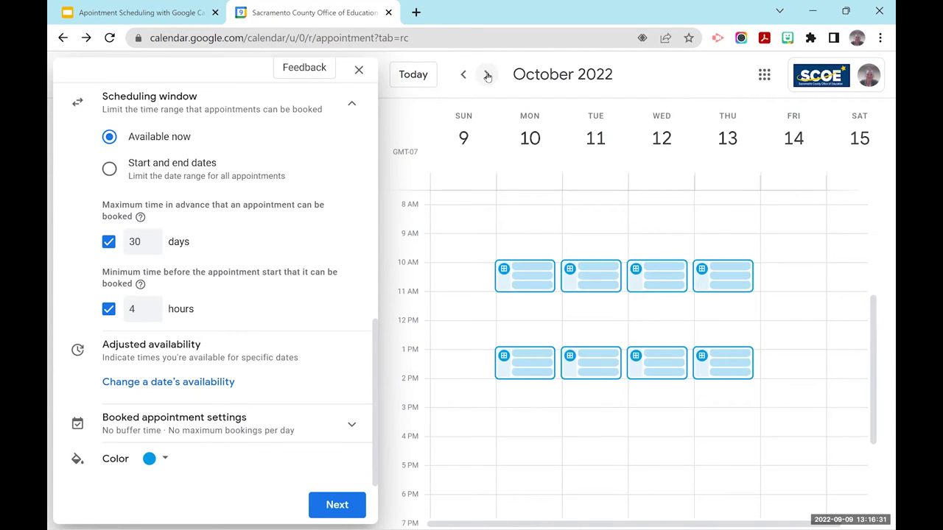
left_click(486, 76)
left_click(487, 76)
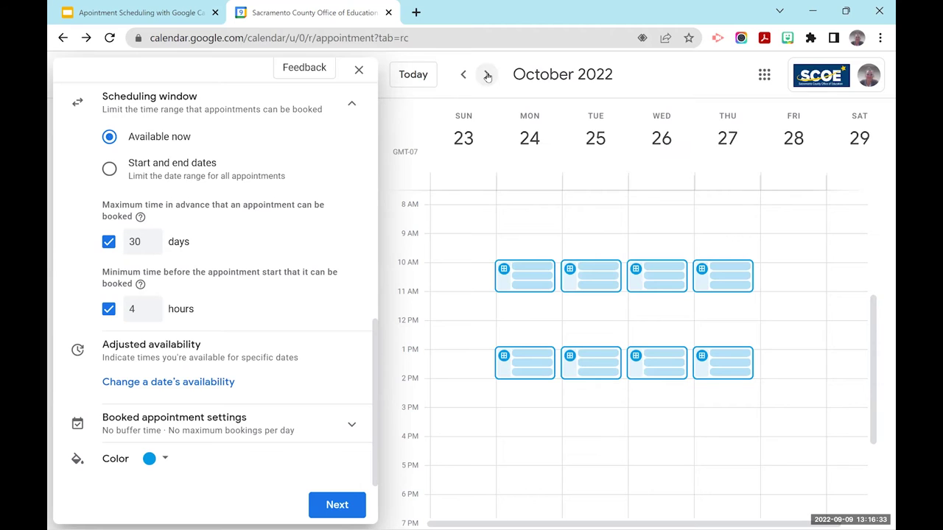
left_click(487, 76)
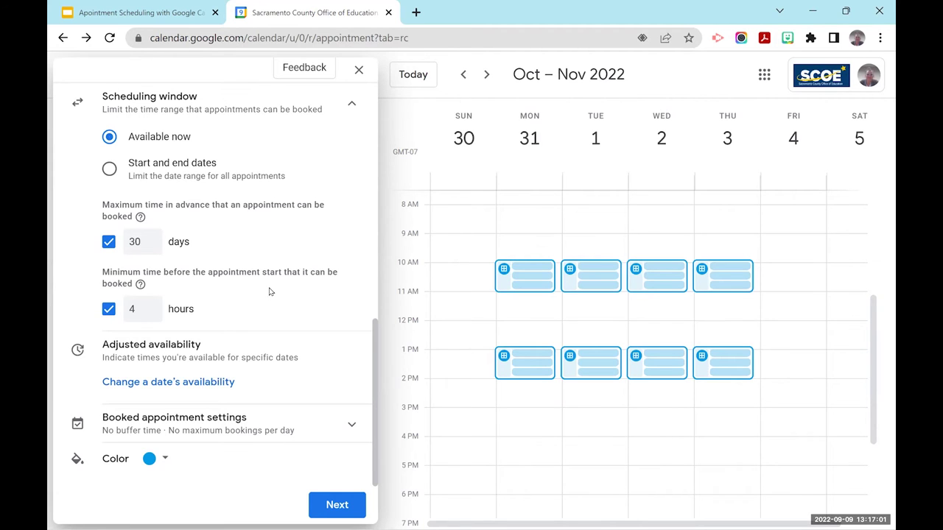
left_click(141, 310)
double_click(141, 310)
type("12")
double_click(124, 312)
type("24")
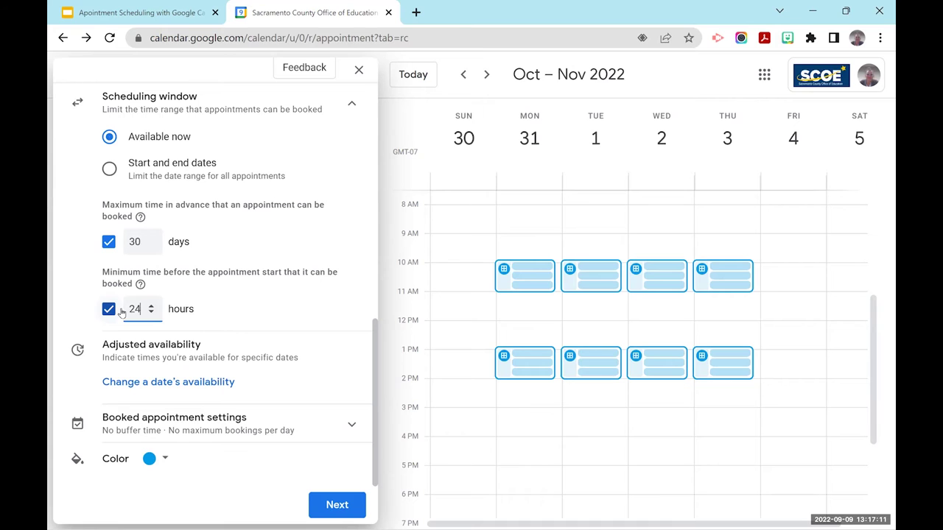
key("BackSpace")
key("BackSpace")
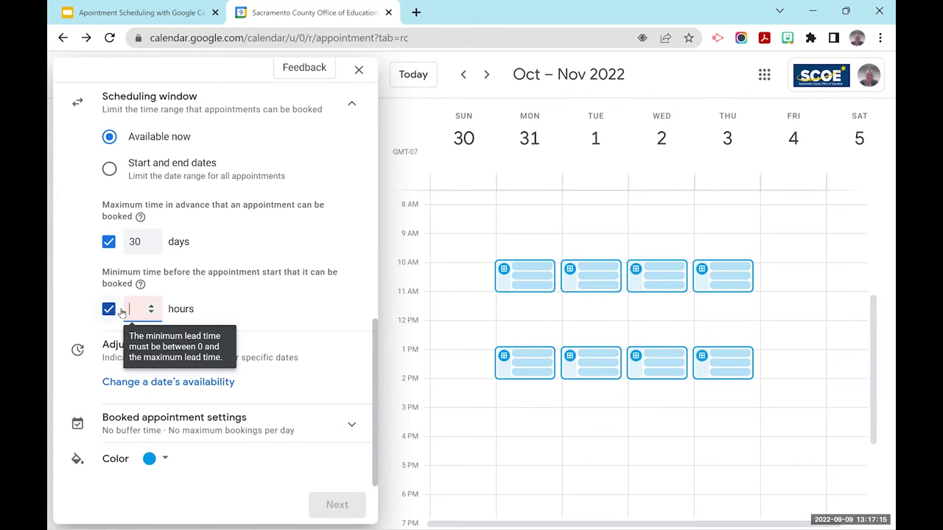
type("4")
left_click(293, 306)
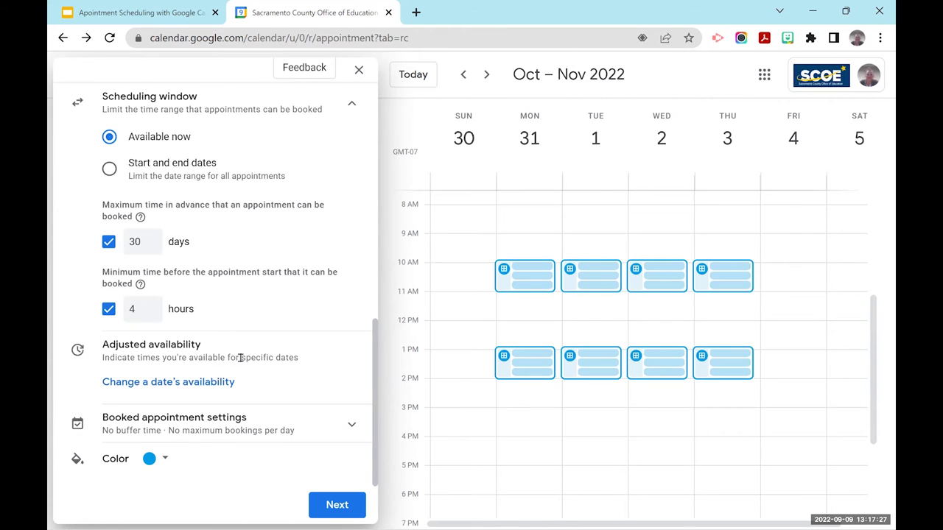
Step the preview back to mid-September and view Tuesday's existing booking.
left_click(464, 76)
left_click(464, 76)
left_click(465, 76)
left_click(465, 76)
left_click(464, 76)
left_click(465, 76)
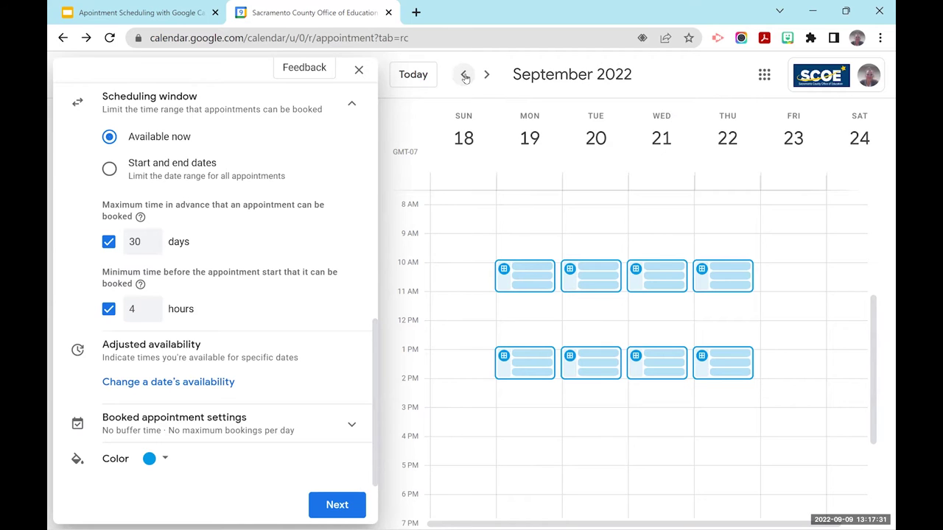
left_click(464, 76)
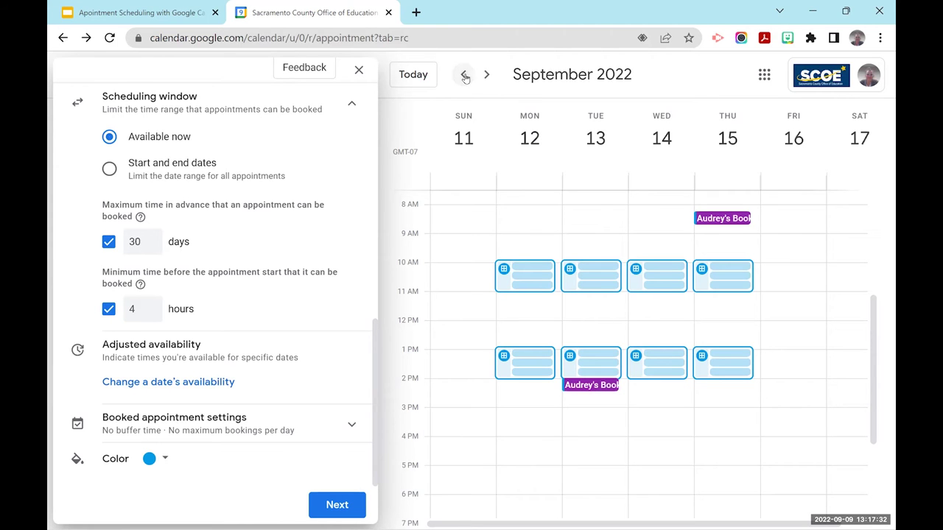
left_click(589, 385)
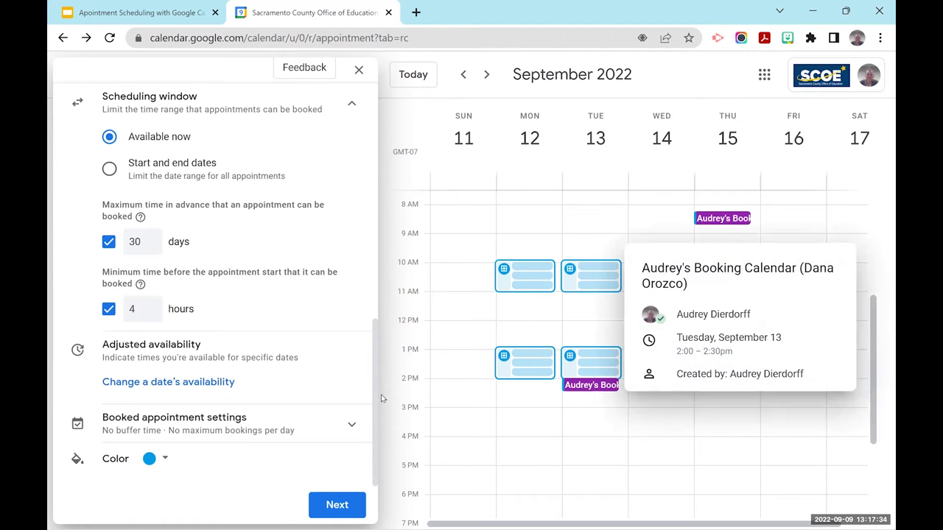
Add adjusted availability for the date Sep 13, 2022.
left_click(145, 383)
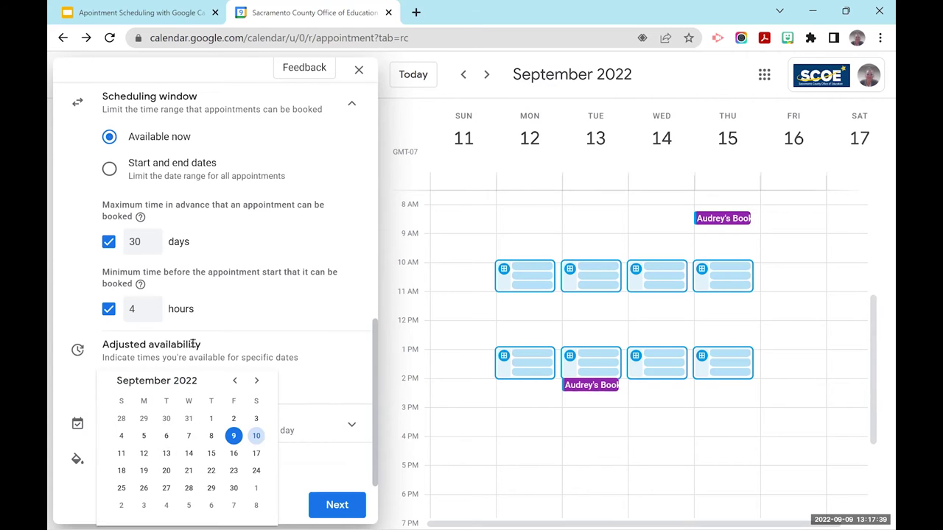
left_click(200, 368)
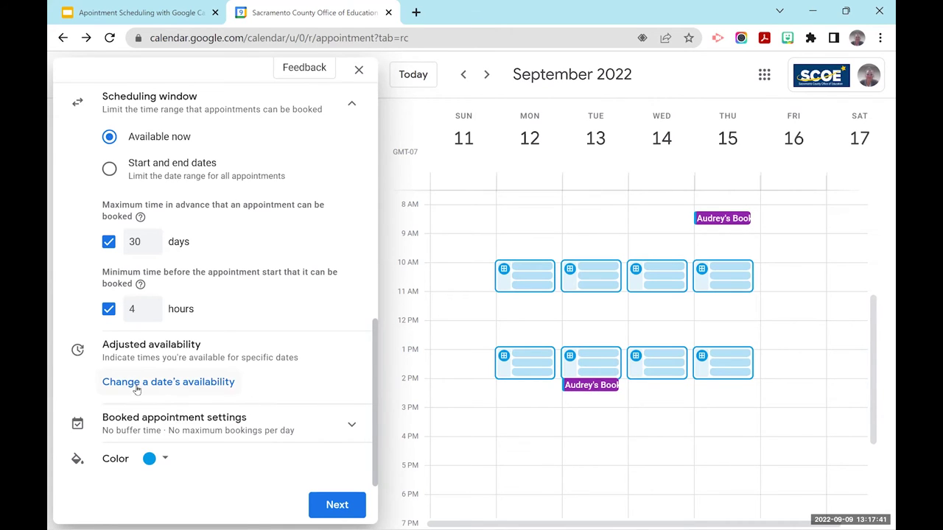
left_click(174, 382)
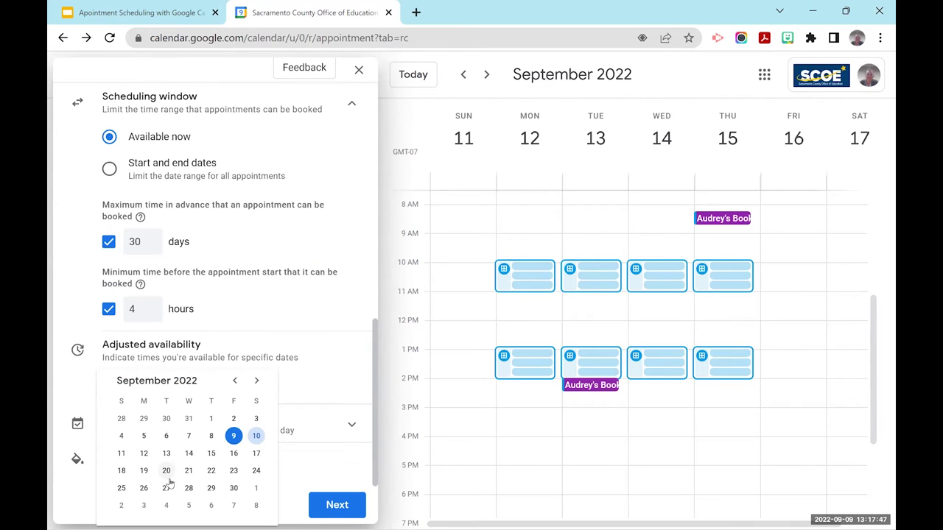
left_click(167, 454)
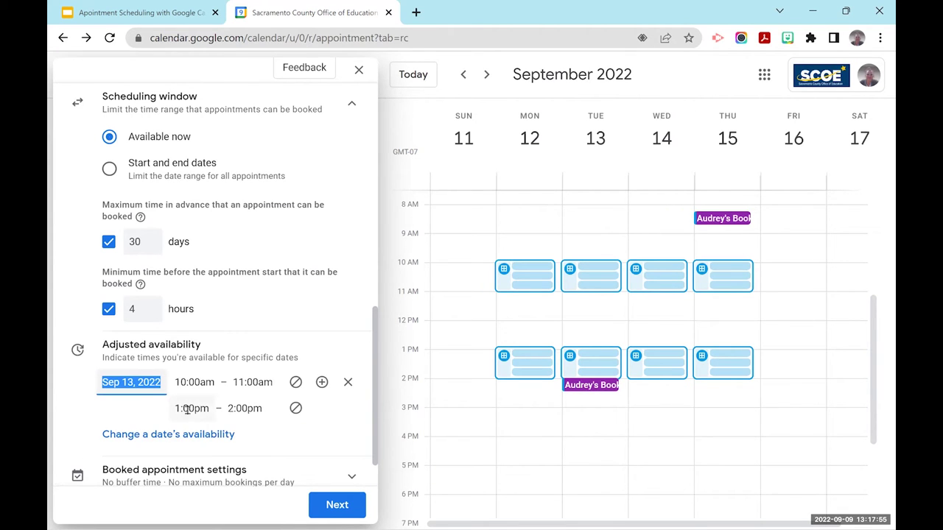
Set Sep 13's second availability window to 3:00pm–4:00pm.
left_click(188, 409)
left_click_drag(301, 271, 301, 298)
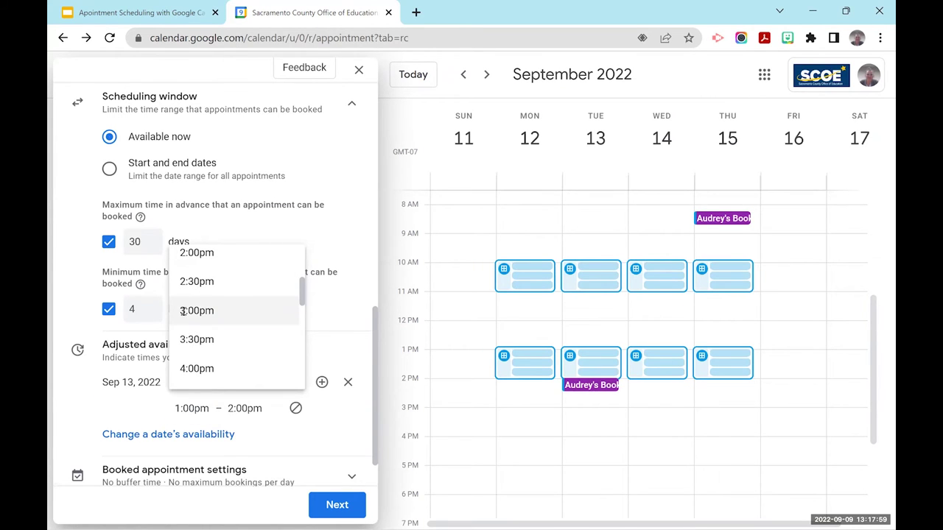
left_click(185, 312)
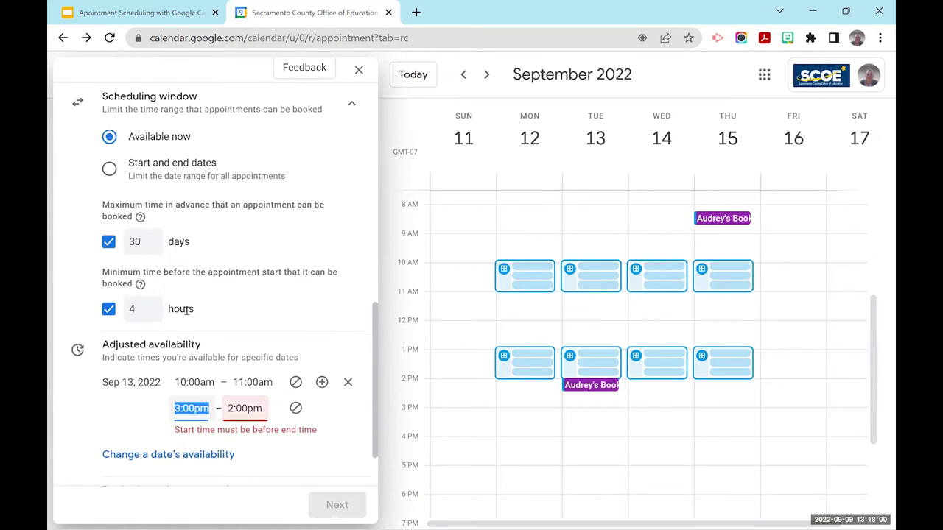
left_click(246, 410)
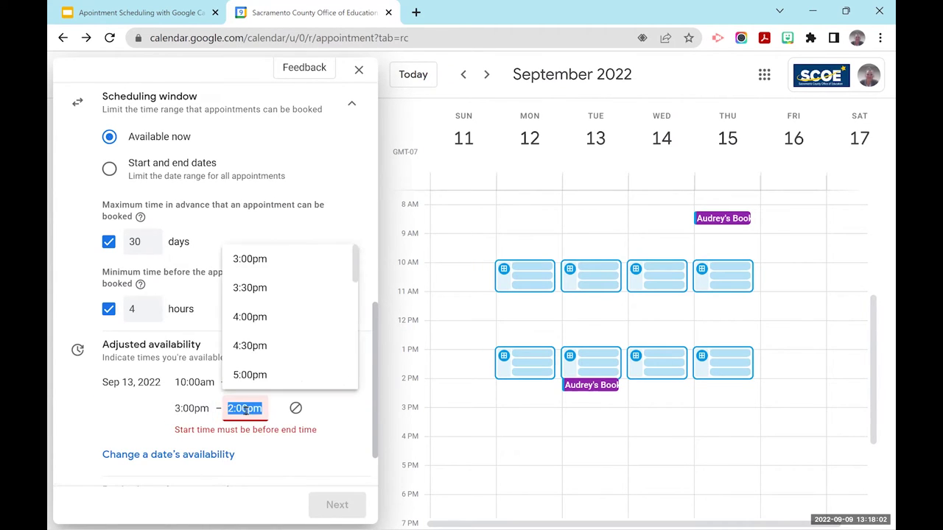
left_click(244, 316)
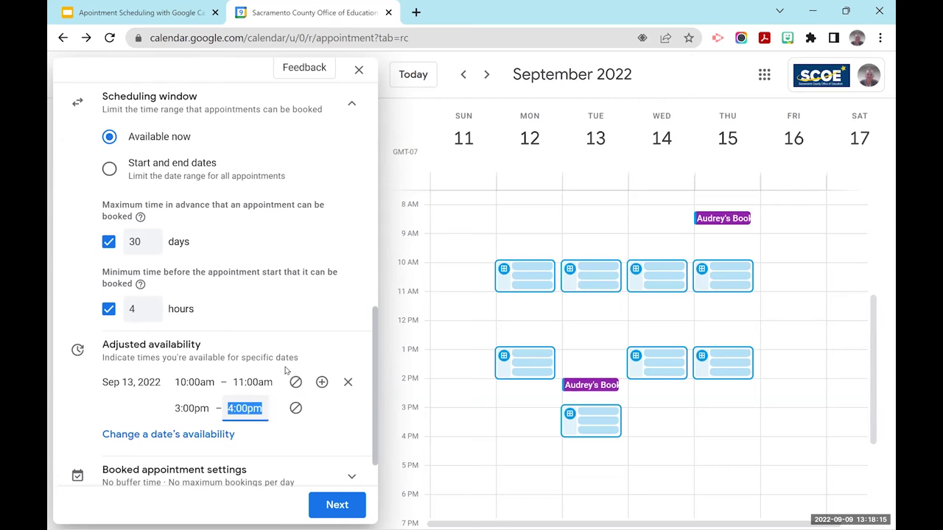
scroll(286, 370, "down", 1)
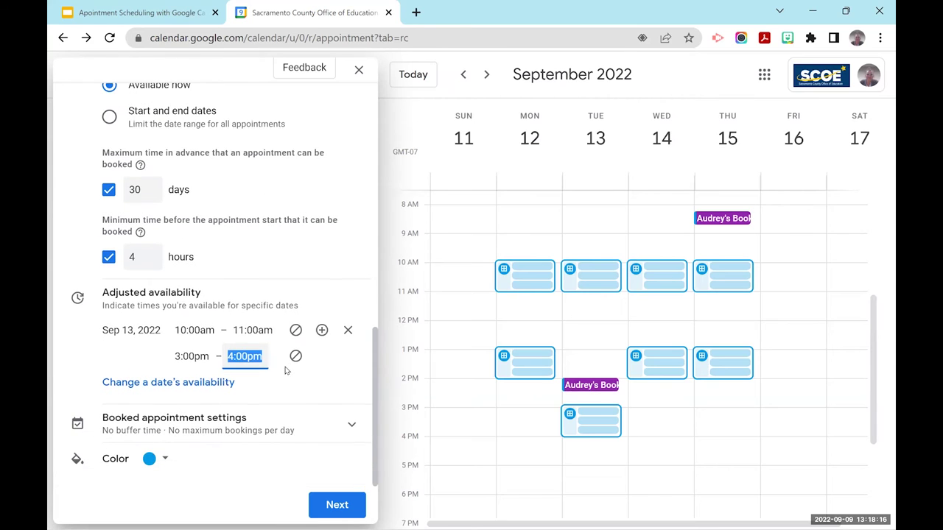
Enable buffer time in booked appointment settings and change it from 30 to 10 minutes.
left_click(351, 428)
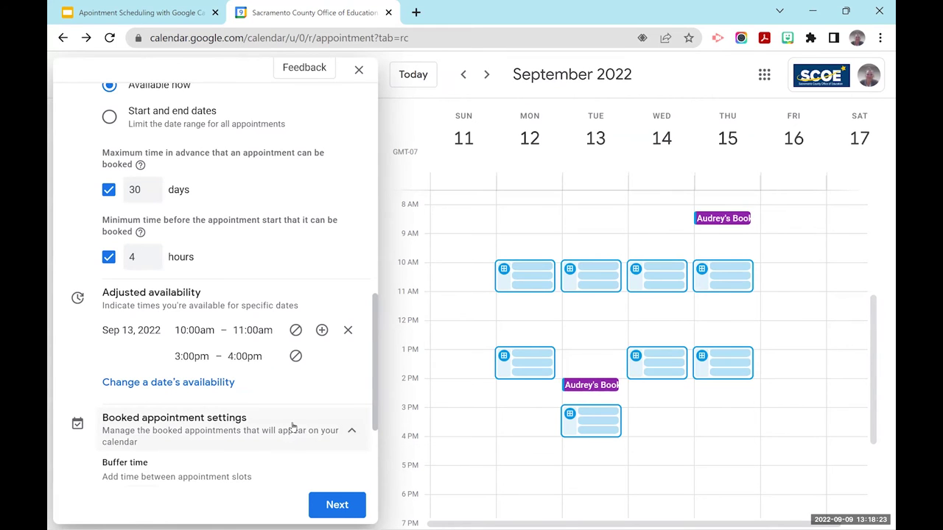
scroll(293, 427, "down", 2)
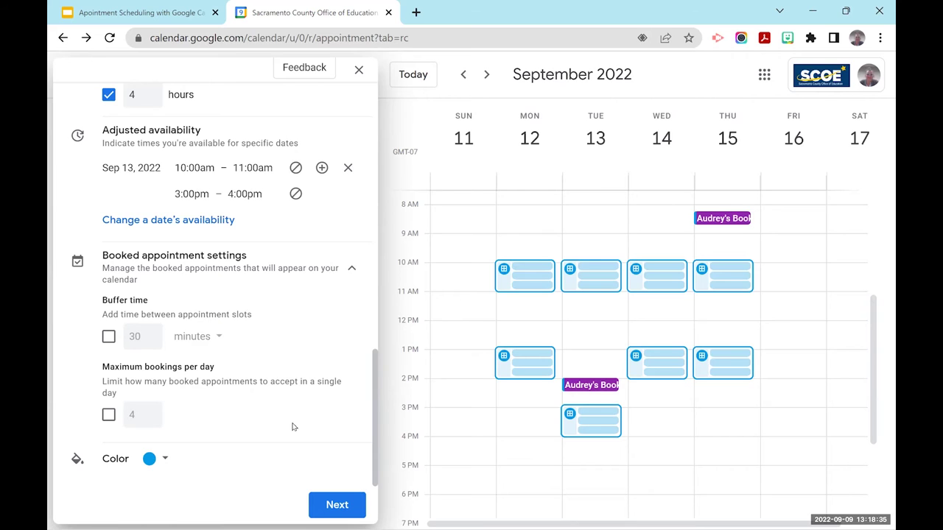
left_click(109, 337)
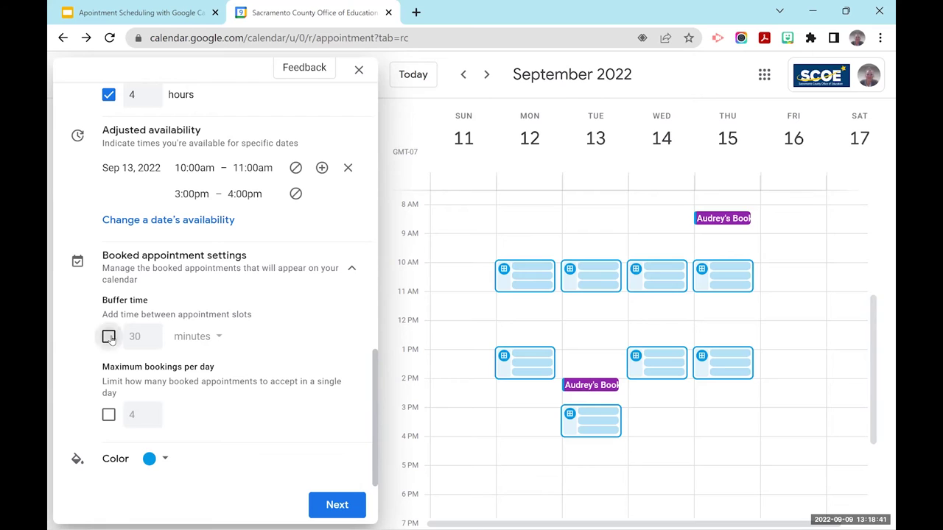
left_click(135, 336)
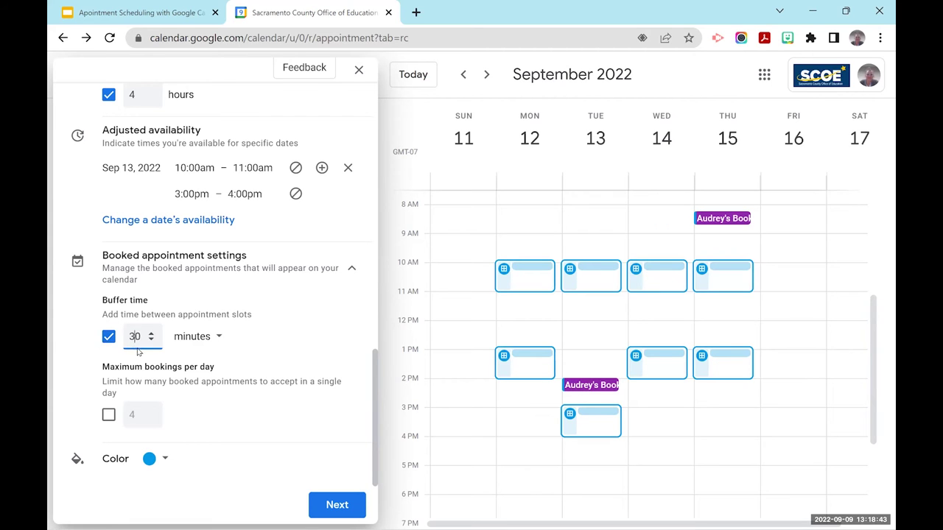
double_click(135, 336)
key("BackSpace")
type("10")
left_click(266, 342)
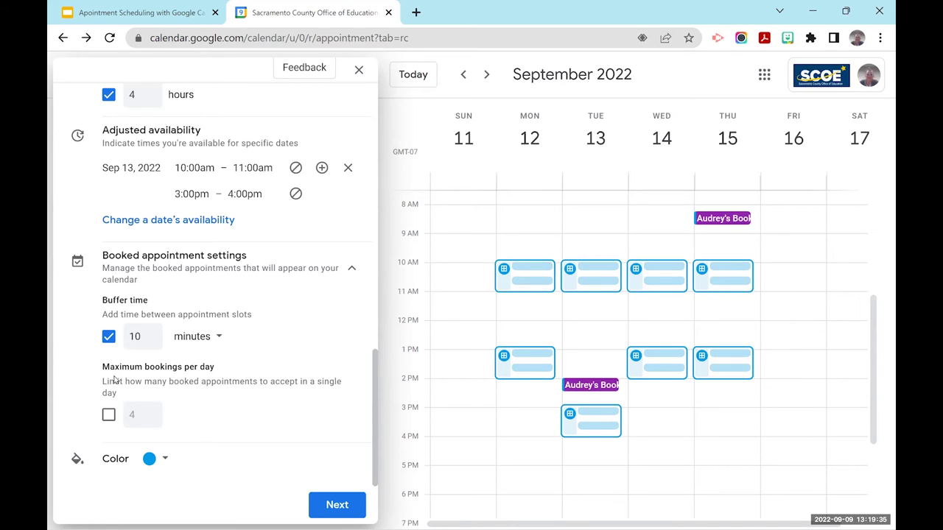
Enable Maximum bookings per day and lower it from 4 to 3.
left_click(108, 416)
left_click(136, 415)
key("BackSpace")
type("3")
left_click(242, 416)
mouse_move(611, 388)
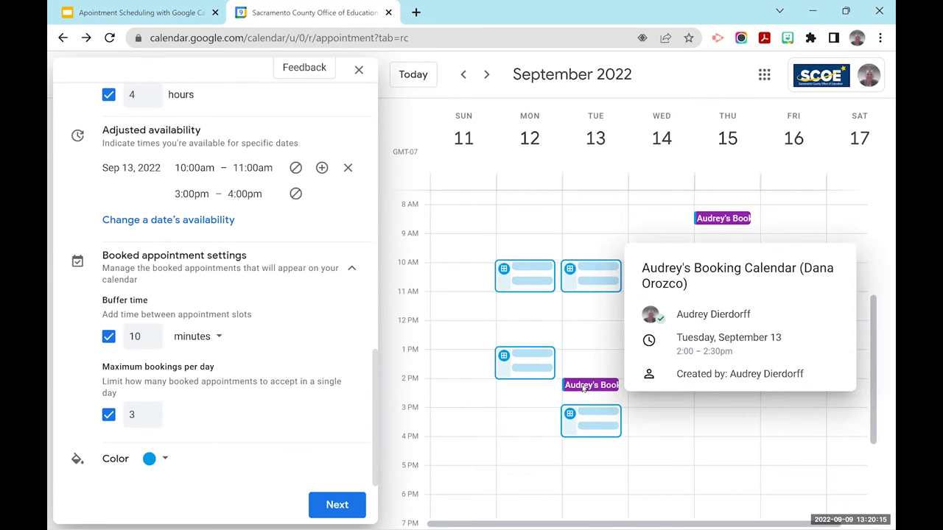
mouse_move(733, 218)
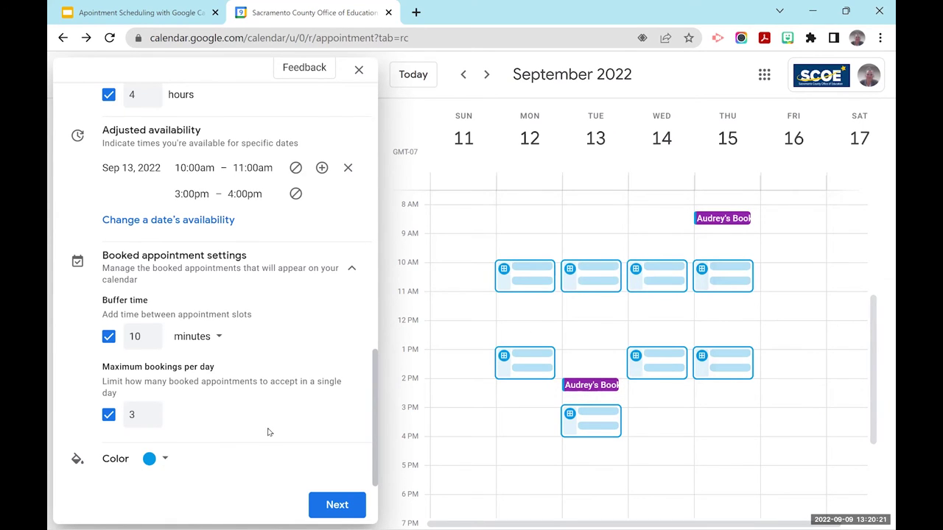
Set the schedule colour to Graphite and save the label 'TestTEST' for it.
left_click(166, 460)
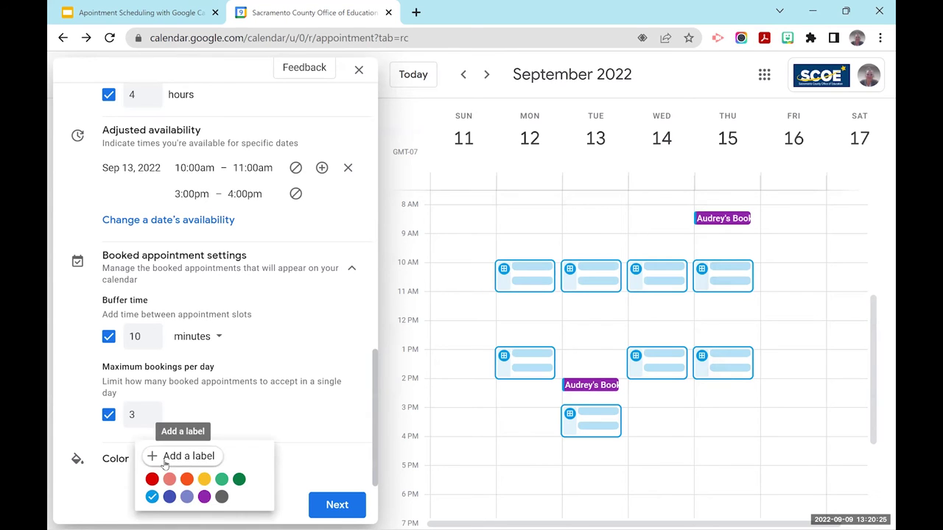
left_click(222, 498)
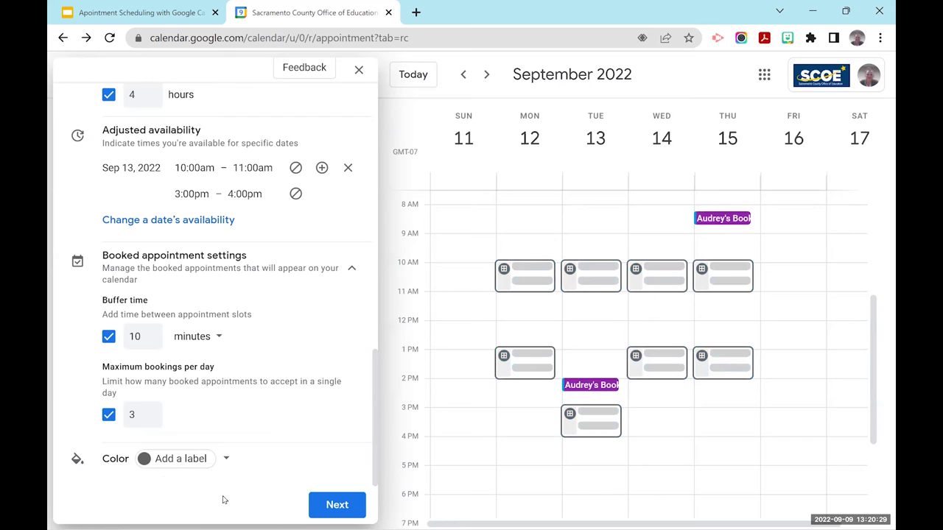
left_click(182, 459)
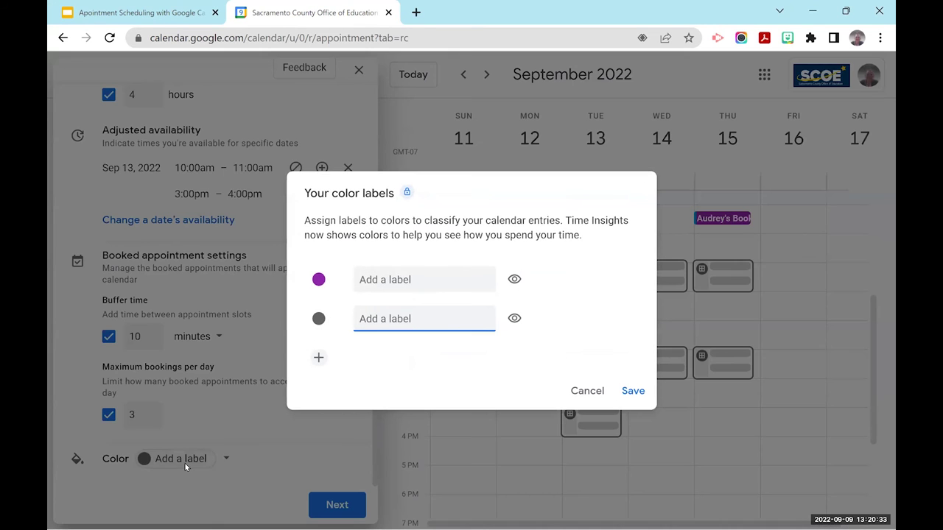
type("TestTEST")
left_click(632, 390)
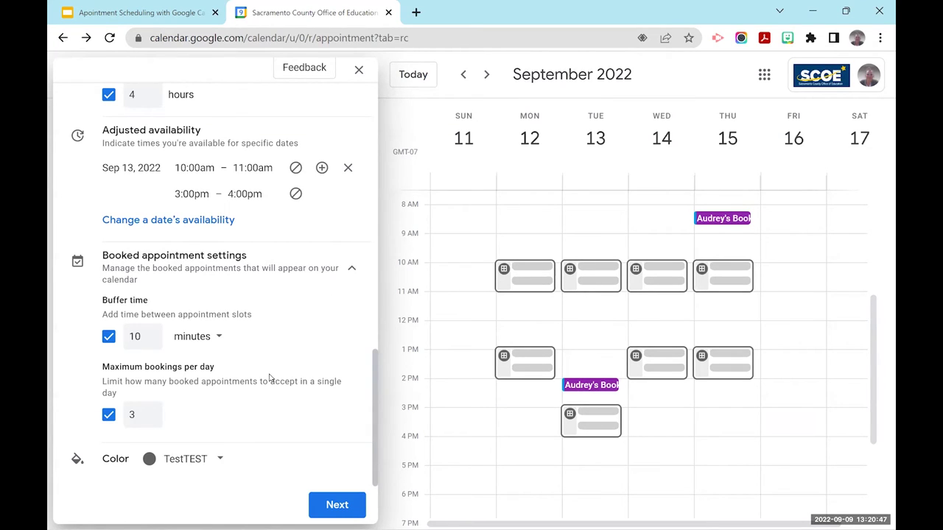
Advance to the booking page settings and expand Booking page photo and name.
left_click(333, 508)
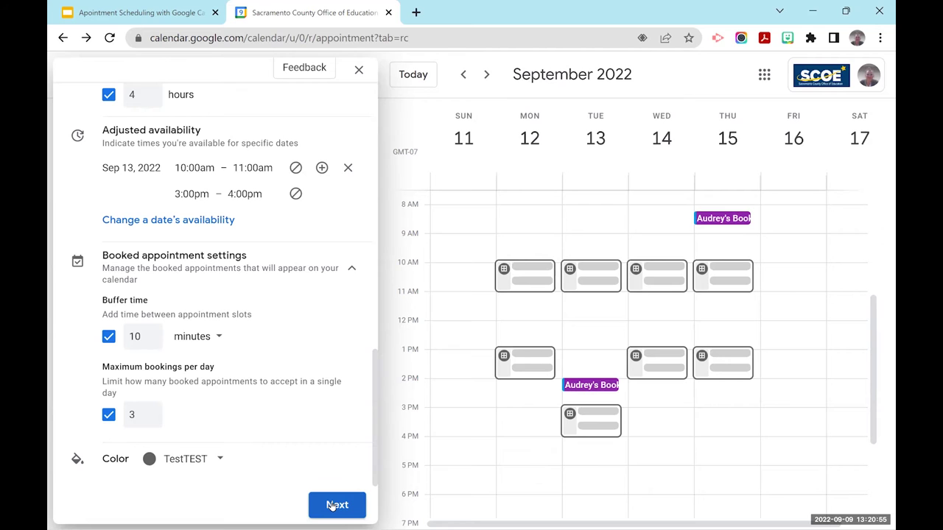
left_click(332, 506)
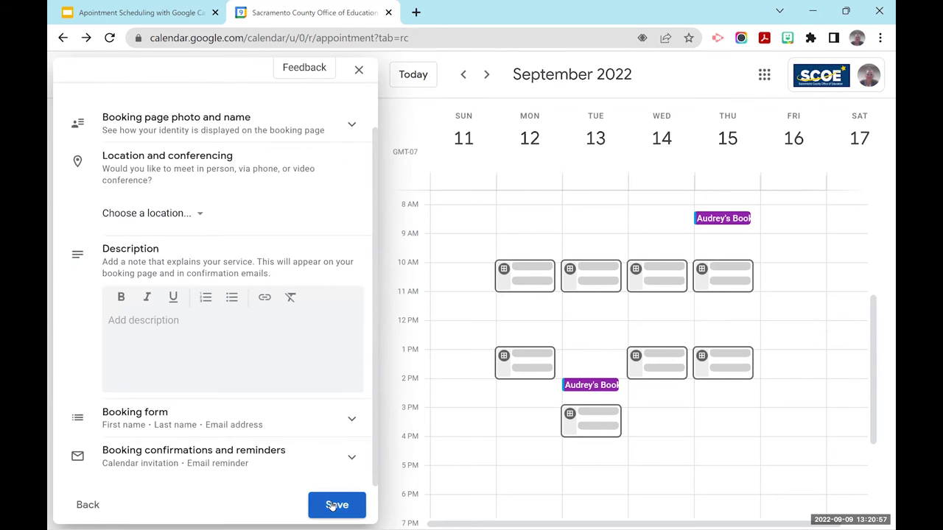
scroll(255, 271, "up", 2)
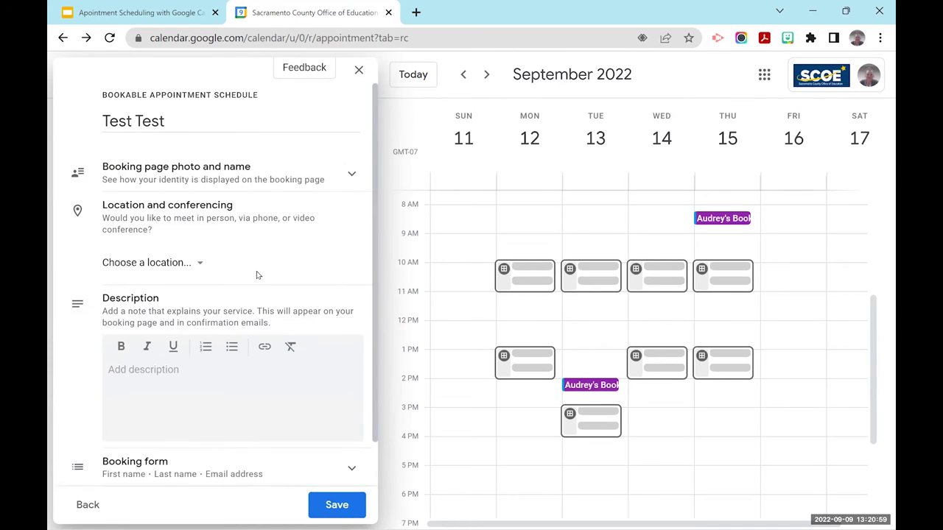
scroll(257, 273, "down", 2)
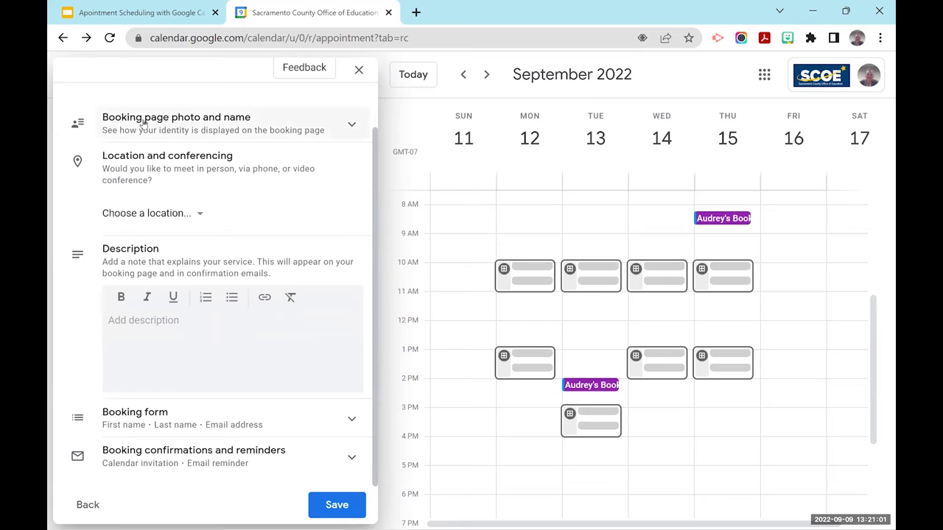
left_click(231, 127)
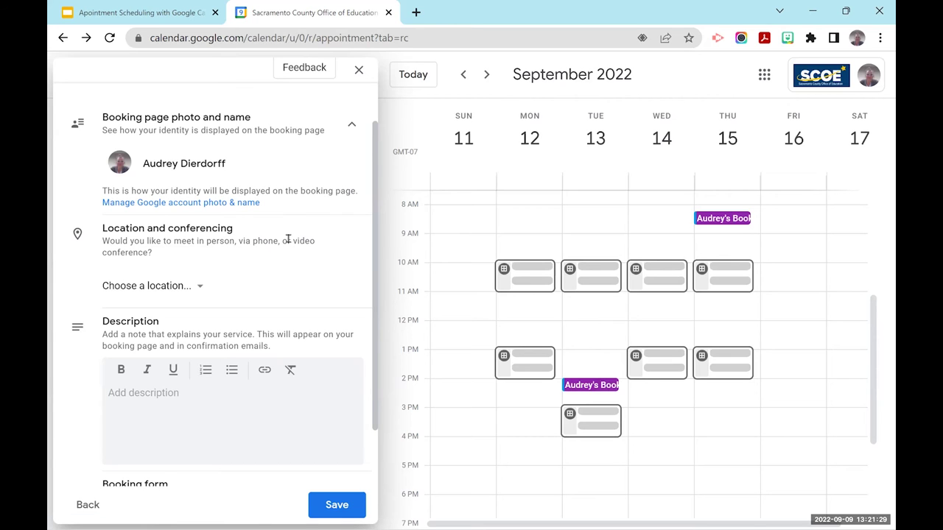
scroll(288, 240, "down", 1)
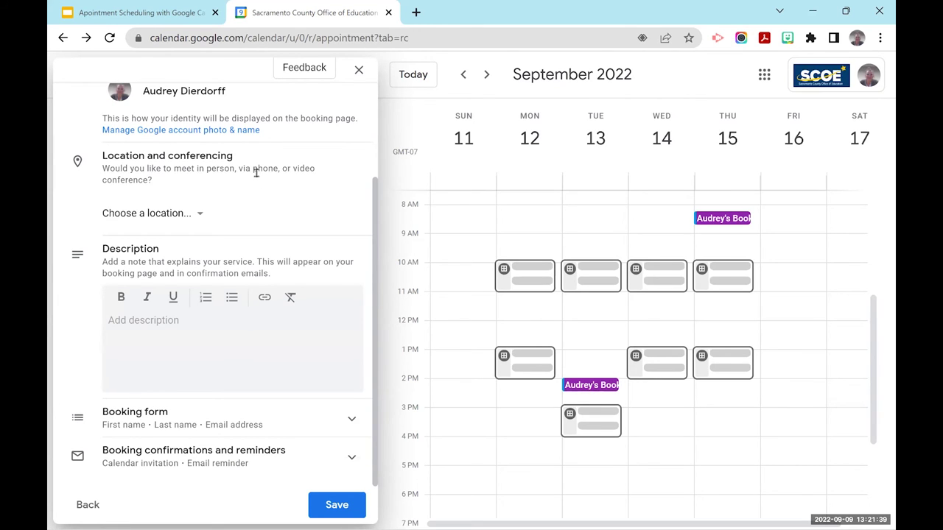
left_click(197, 215)
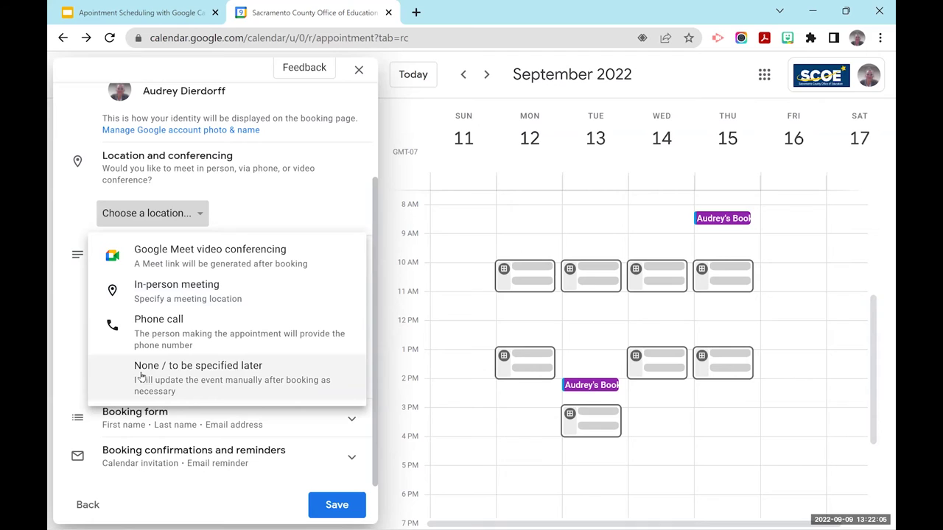
left_click(232, 375)
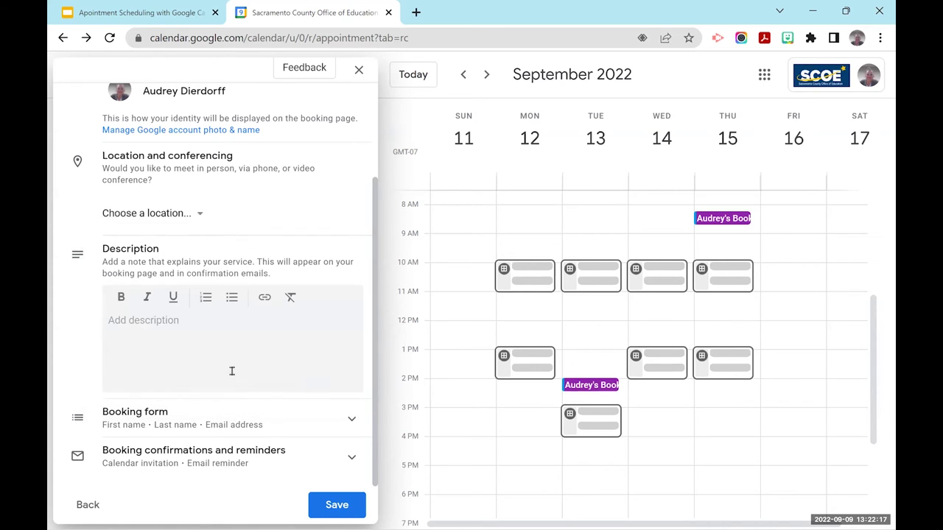
left_click(194, 214)
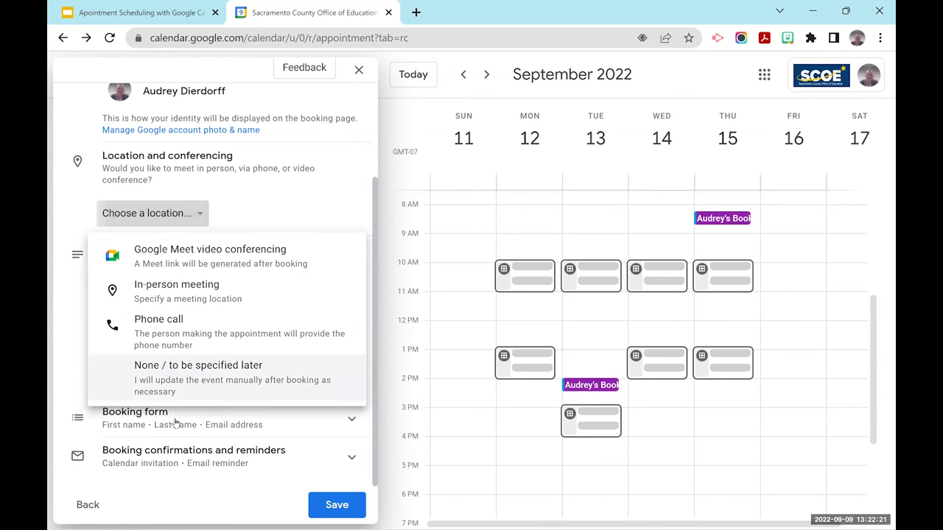
left_click(177, 367)
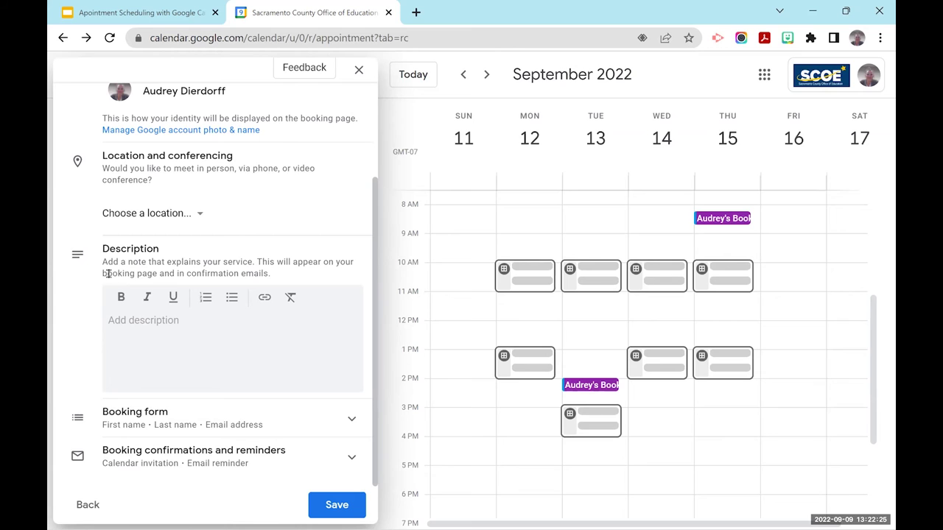
Enter the description 'Please bring your homework to the appointment.' and bold 'homework'.
left_click(136, 318)
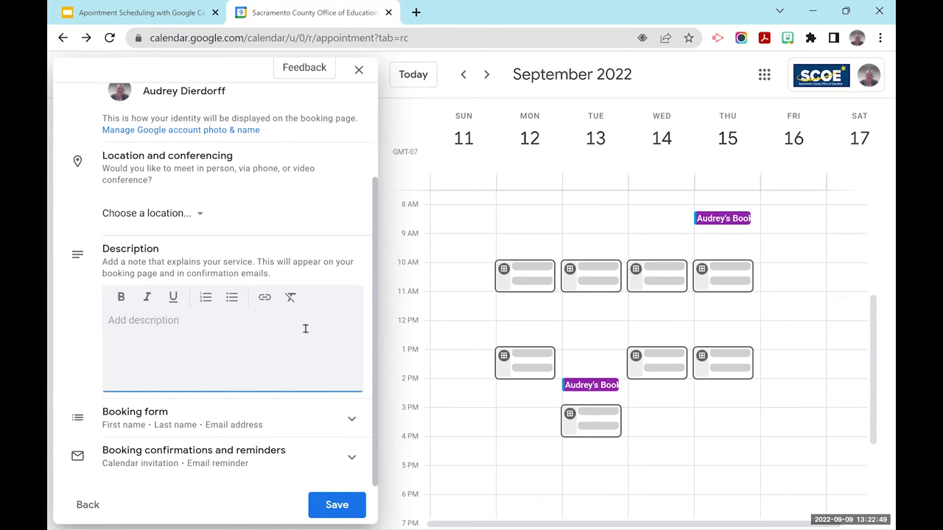
type("Please bring your homework to the appointment.")
double_click(211, 322)
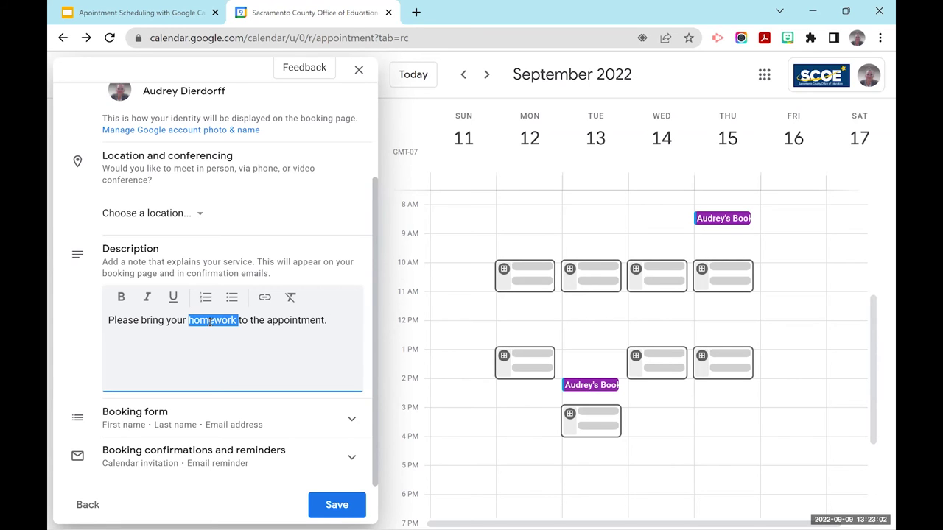
left_click(124, 299)
left_click(226, 353)
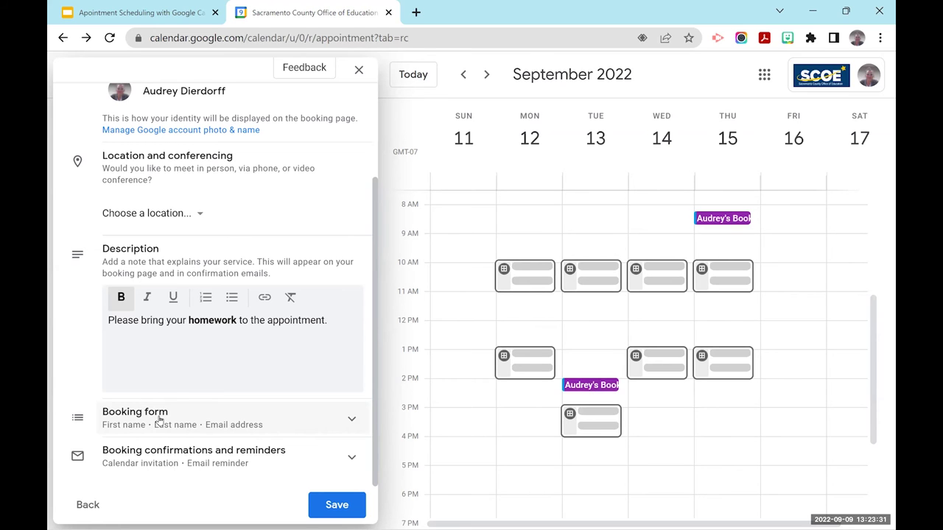
Add a Phone number field to the booking form.
left_click(159, 419)
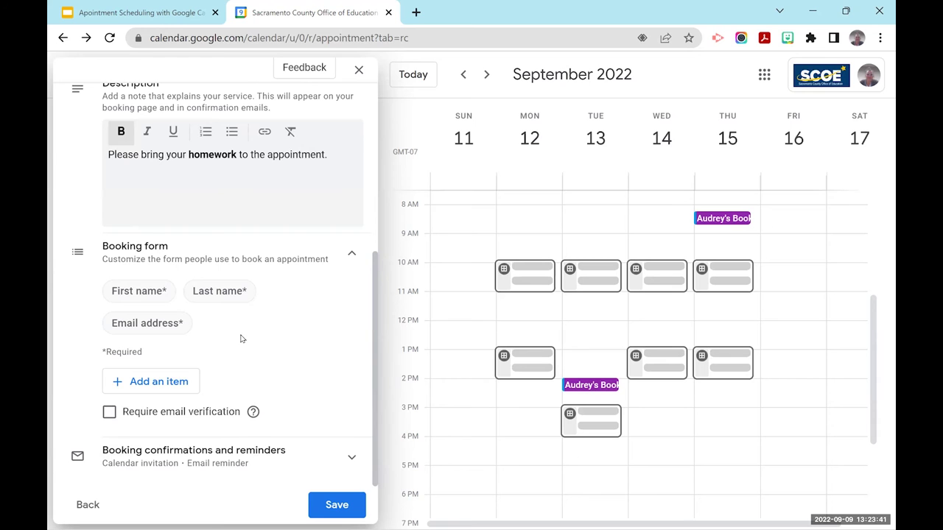
left_click(162, 386)
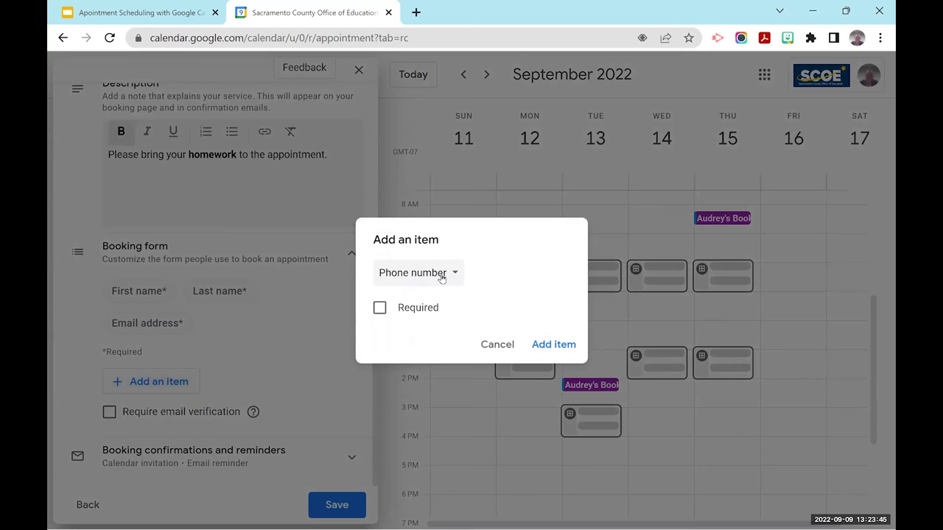
left_click(452, 274)
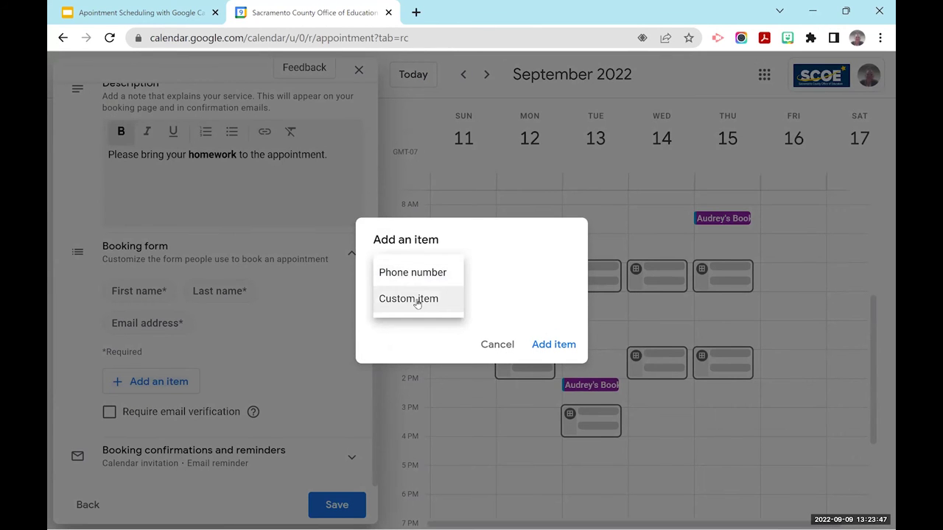
left_click(496, 288)
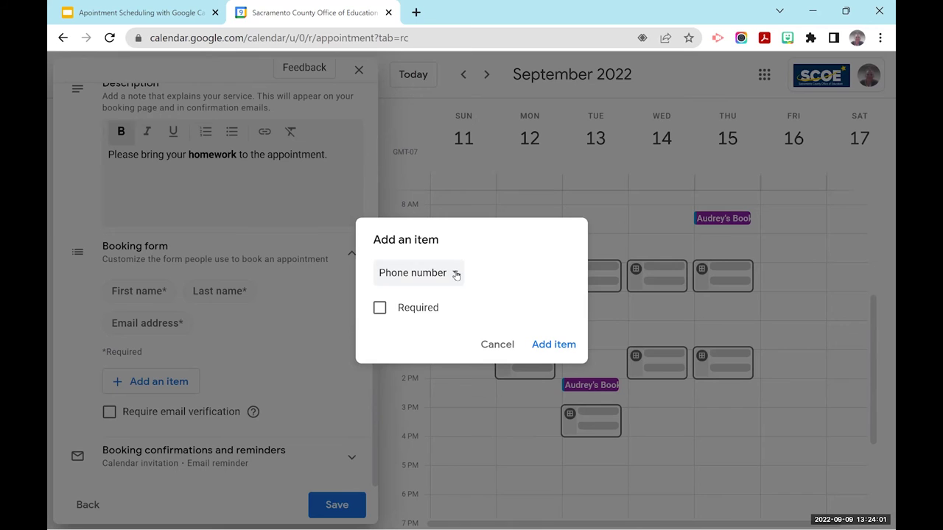
left_click(455, 274)
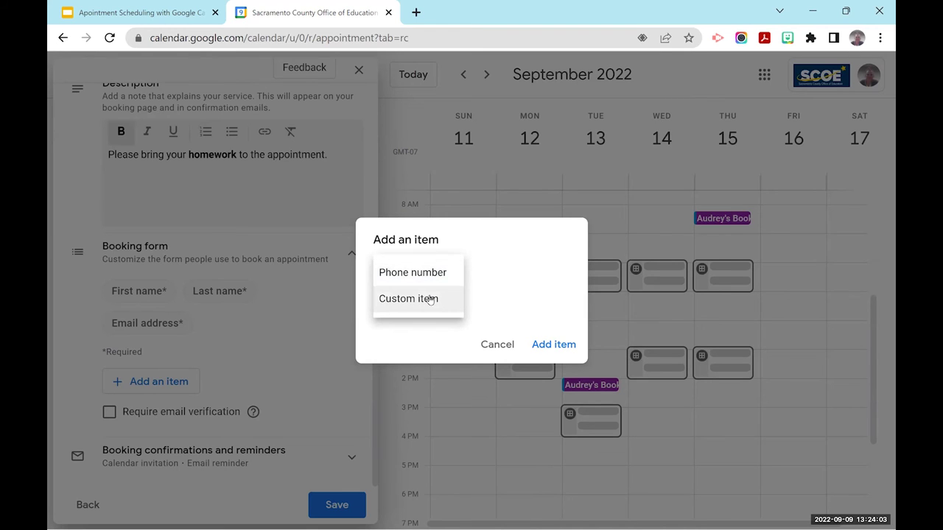
left_click(492, 274)
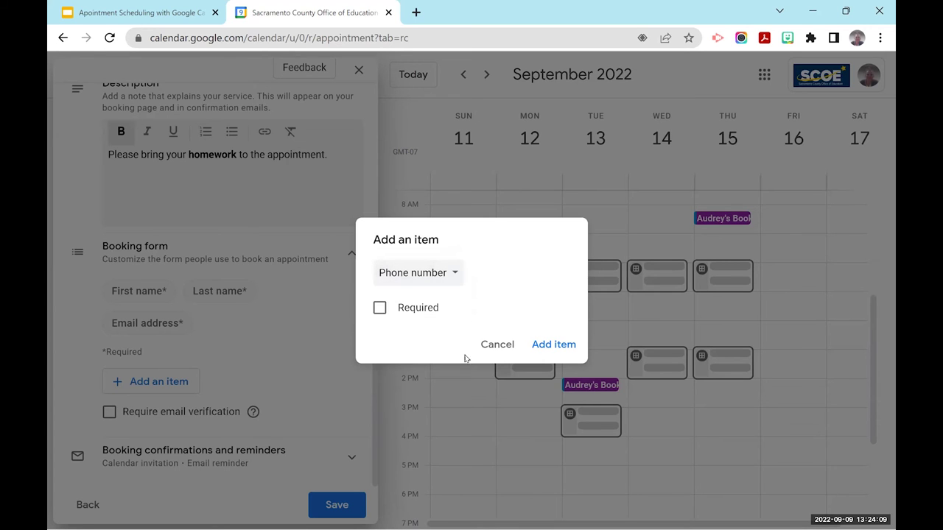
left_click(550, 347)
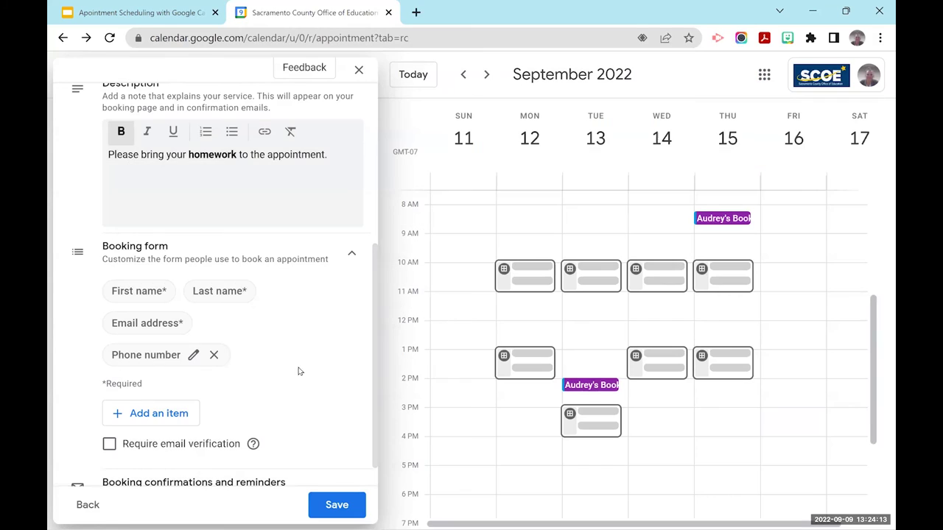
Start adding a Custom item field, then cancel it.
scroll(203, 377, "down", 1)
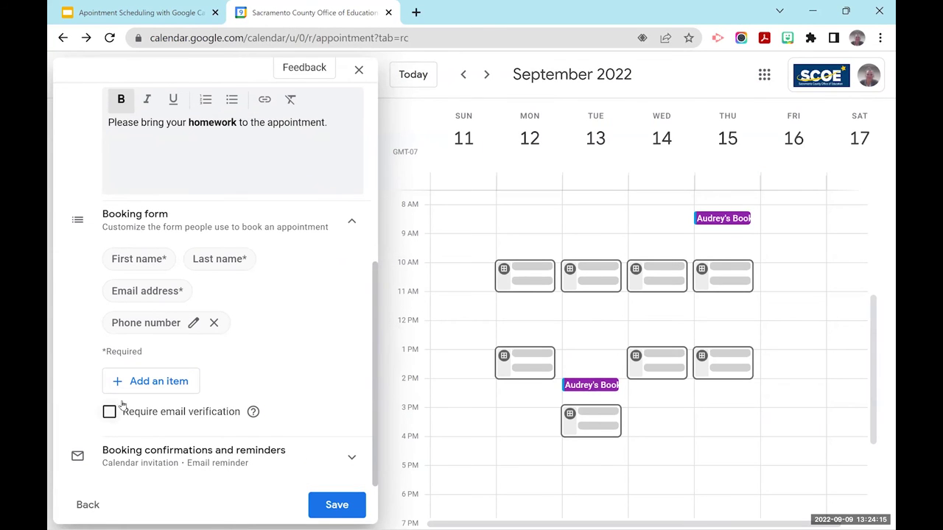
left_click(155, 381)
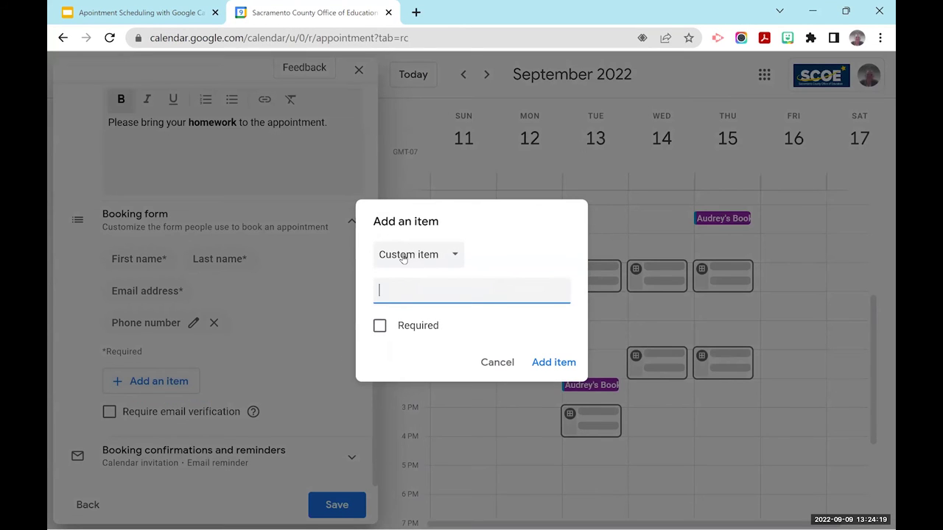
left_click(497, 362)
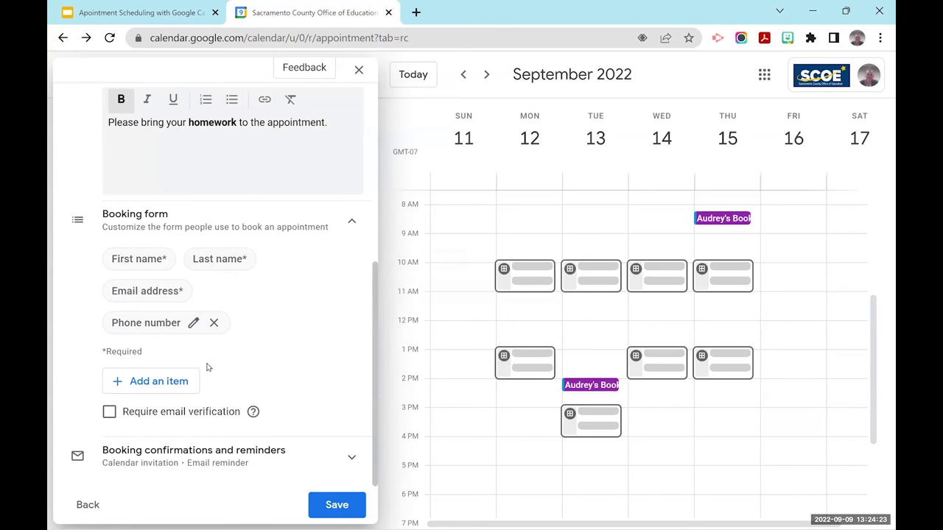
Require email verification and keep the first reminder at 1 day before.
left_click(109, 413)
left_click(225, 458)
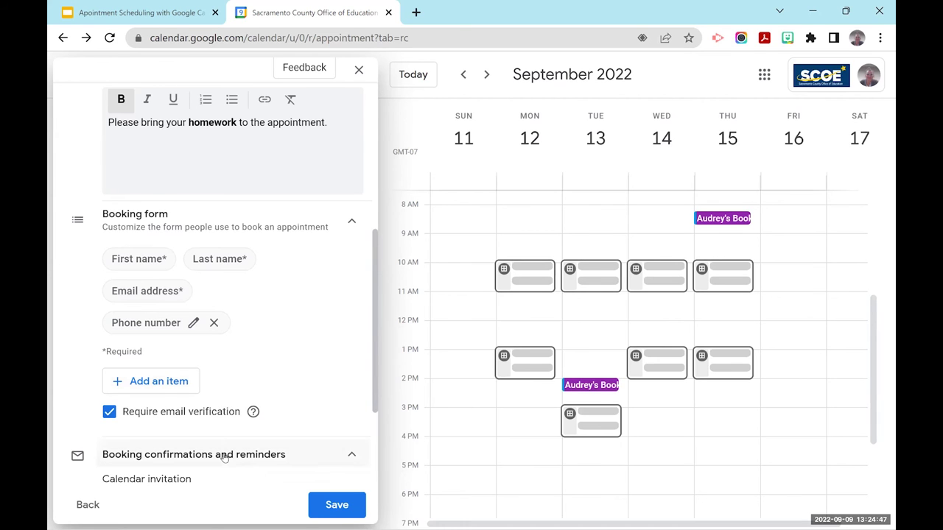
scroll(253, 432, "down", 2)
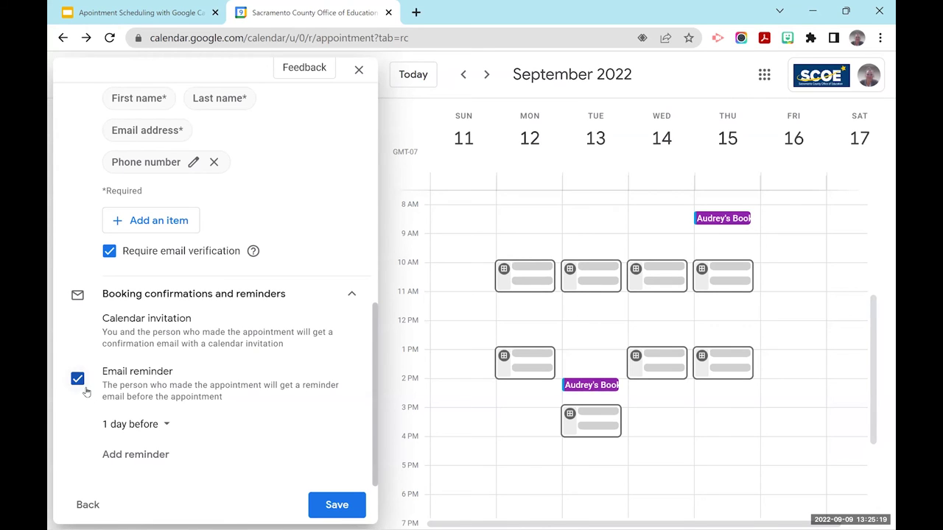
left_click(164, 427)
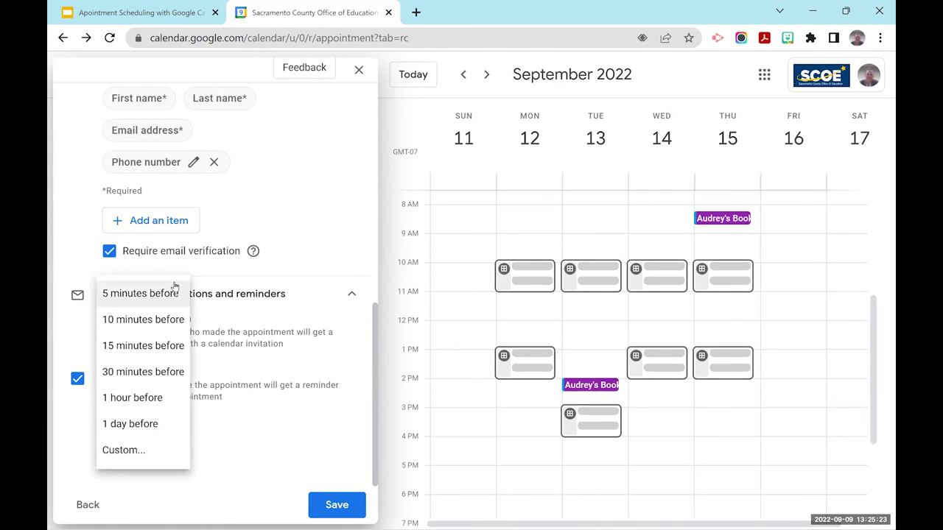
left_click(269, 442)
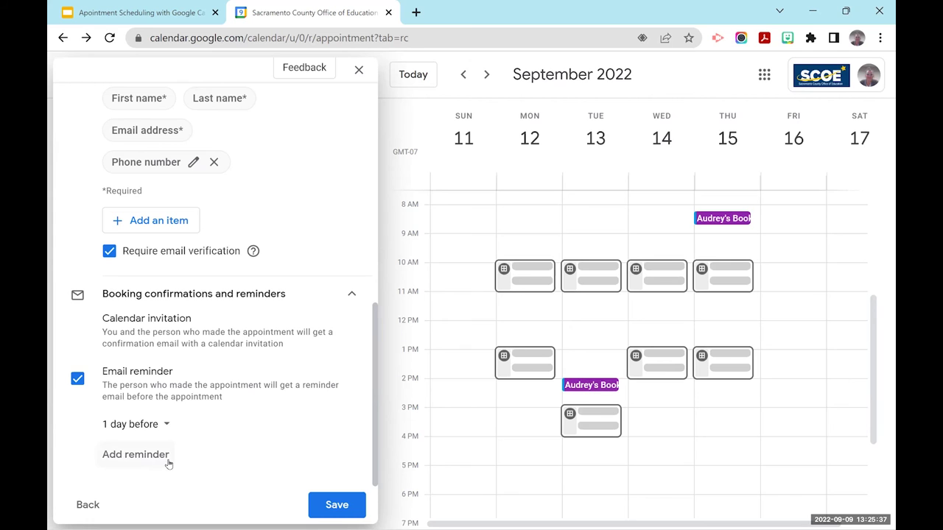
Add two more email reminders at 30 minutes and 10 minutes before.
left_click(145, 456)
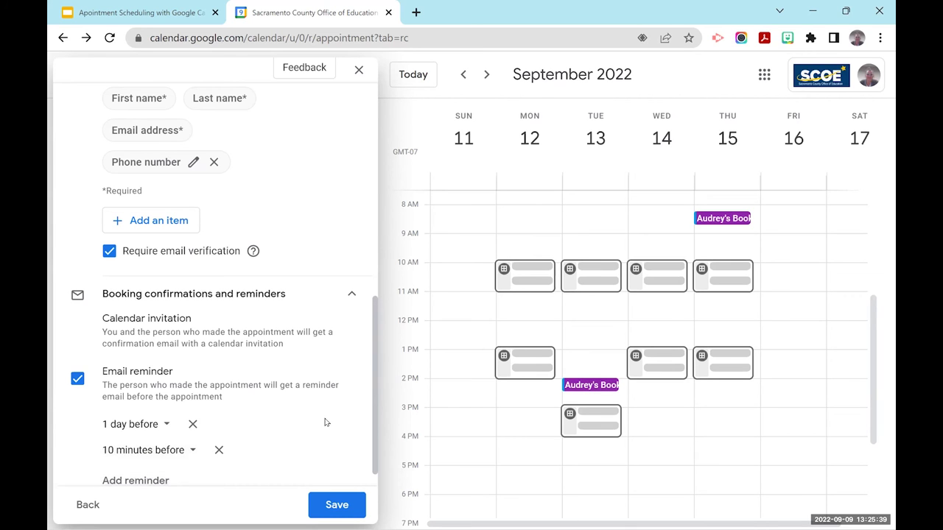
left_click(126, 455)
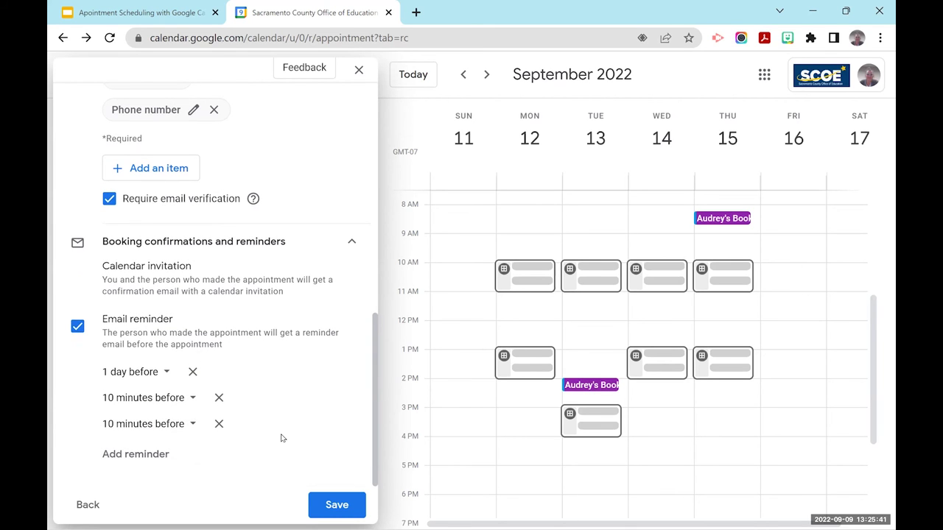
left_click(192, 398)
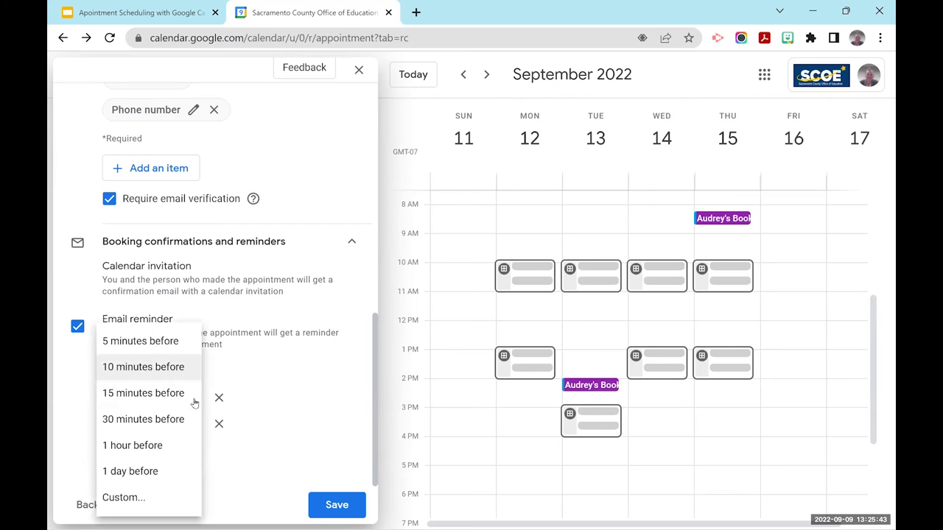
left_click(148, 419)
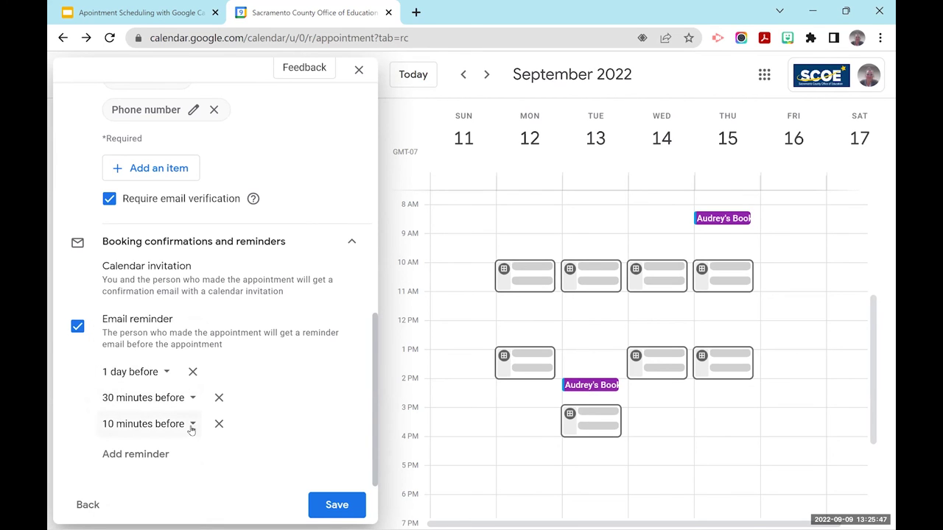
left_click(190, 424)
left_click(162, 366)
Save the 'Test Test' appointment schedule and switch back to the Google Slides tutorial.
left_click(337, 505)
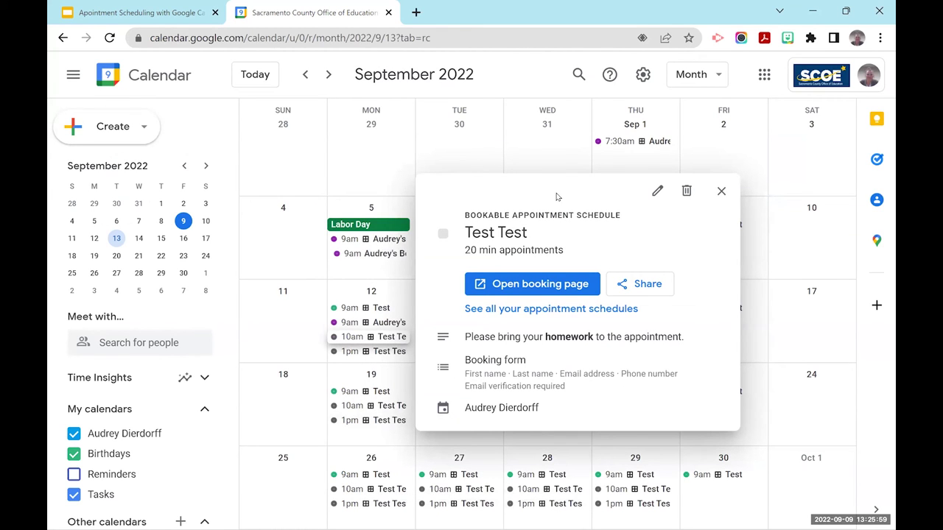
left_click(137, 15)
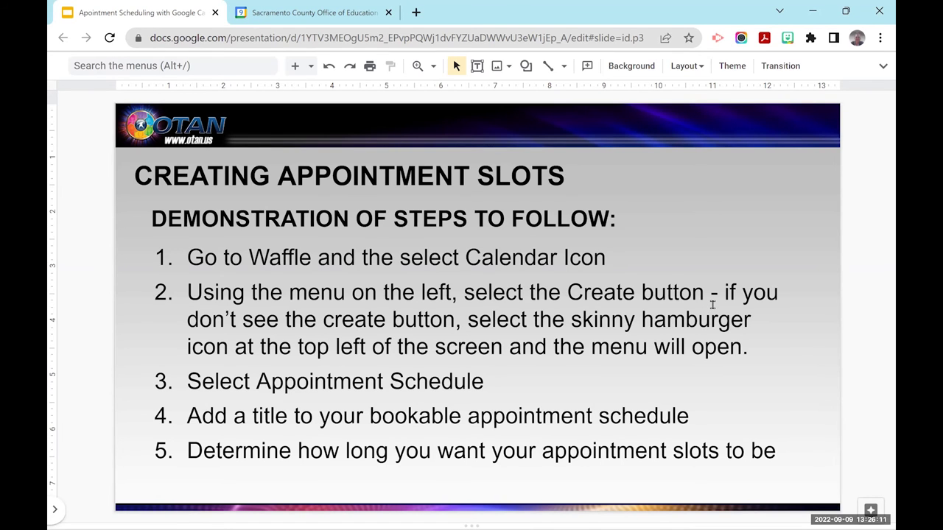
Advance three slides to reach the Reserving Appointments slide.
key("Page_Down")
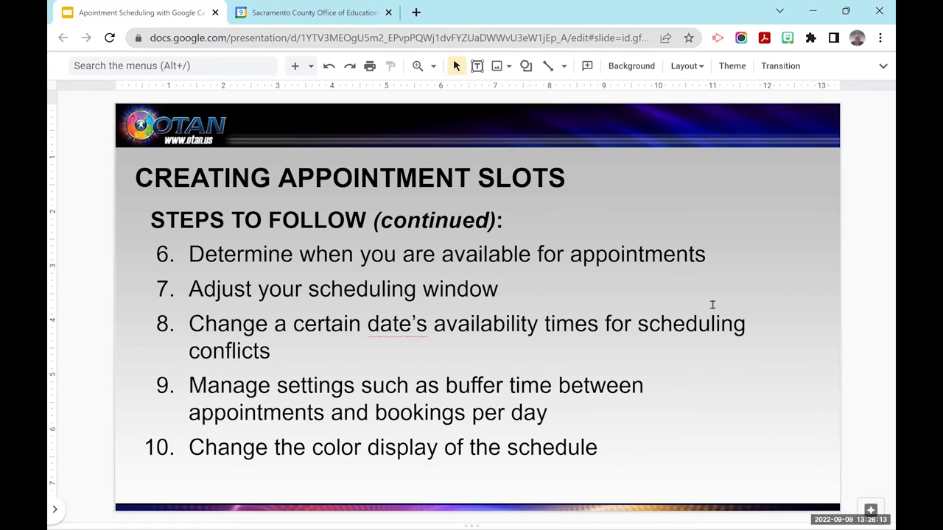
key("Page_Down")
key("Page_Down")
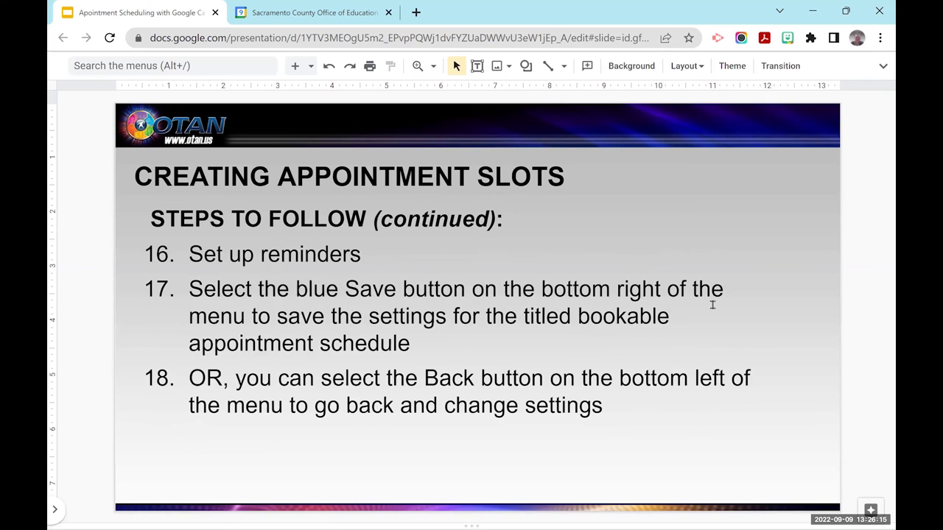
key("Page_Down")
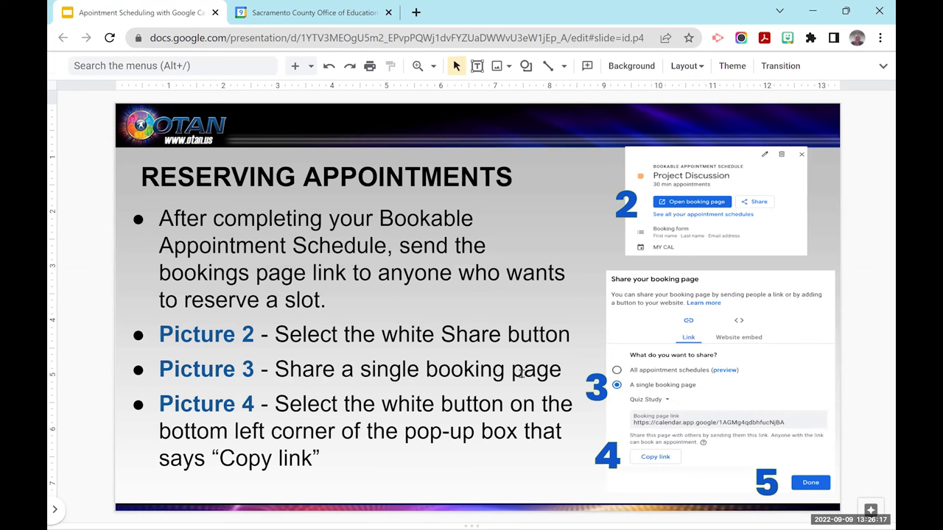